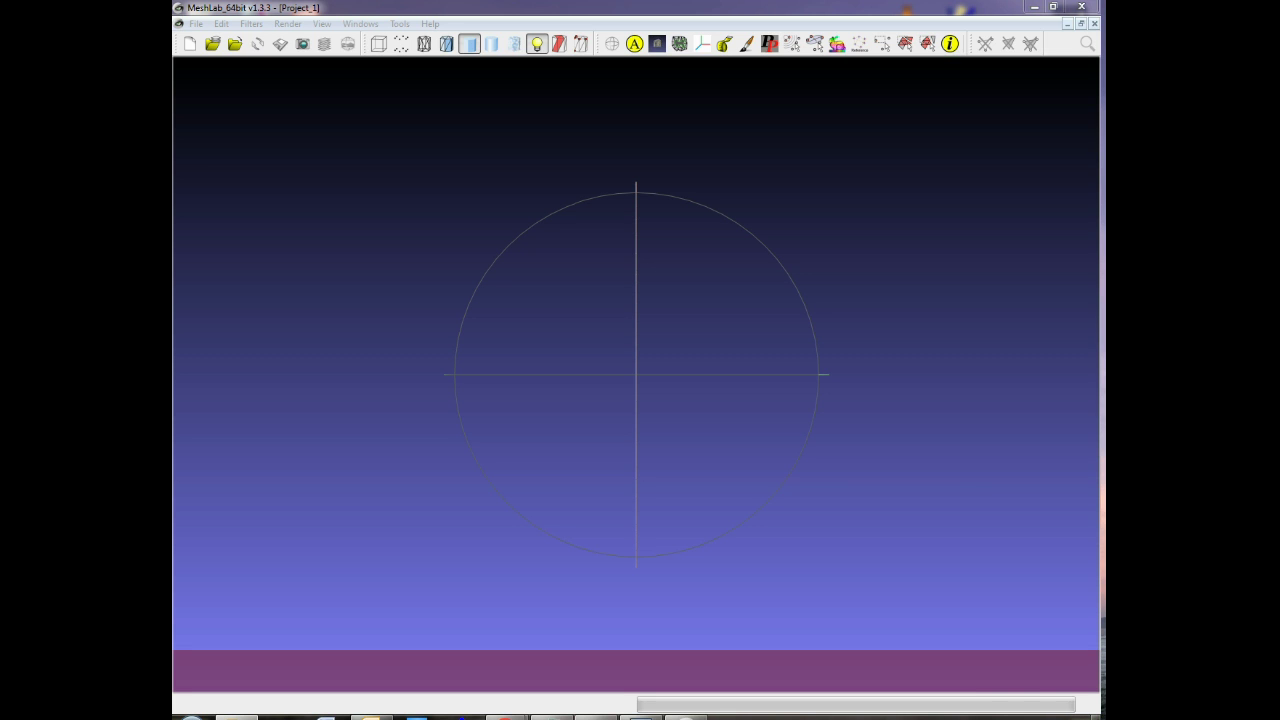
Import the Ava can.ply point cloud into the project
drag(605, 327, 575, 352)
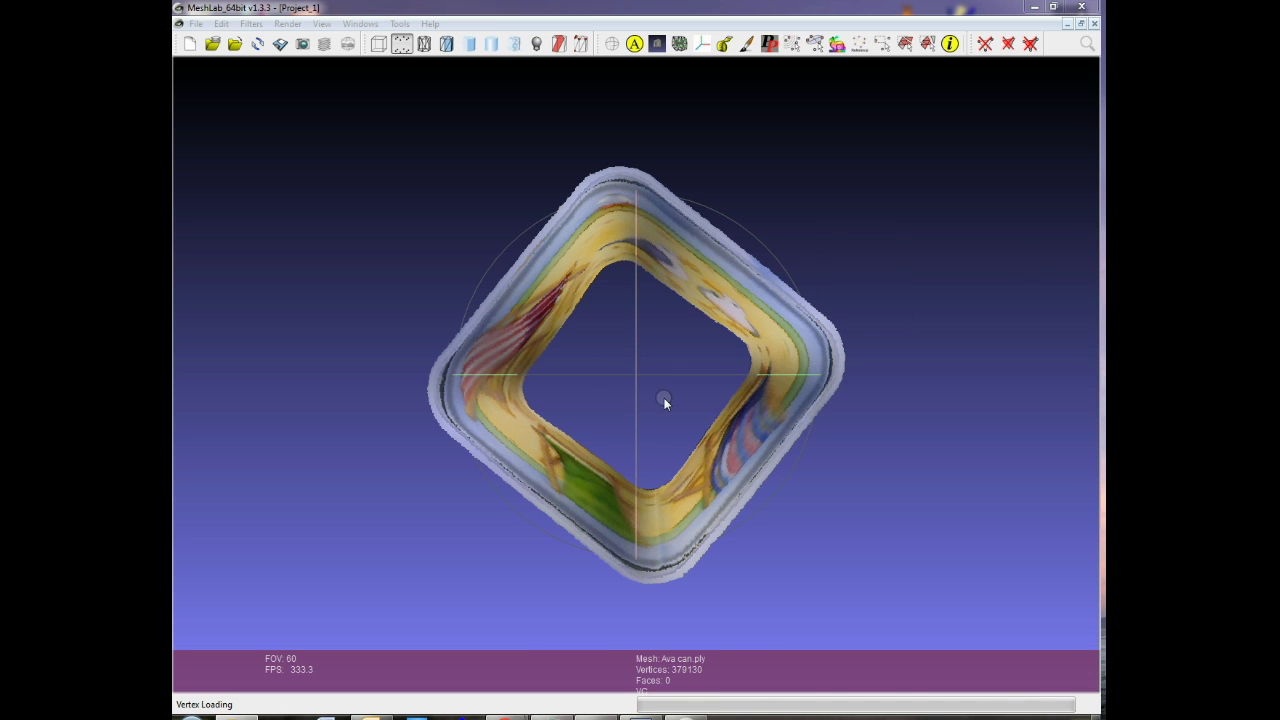
click(823, 497)
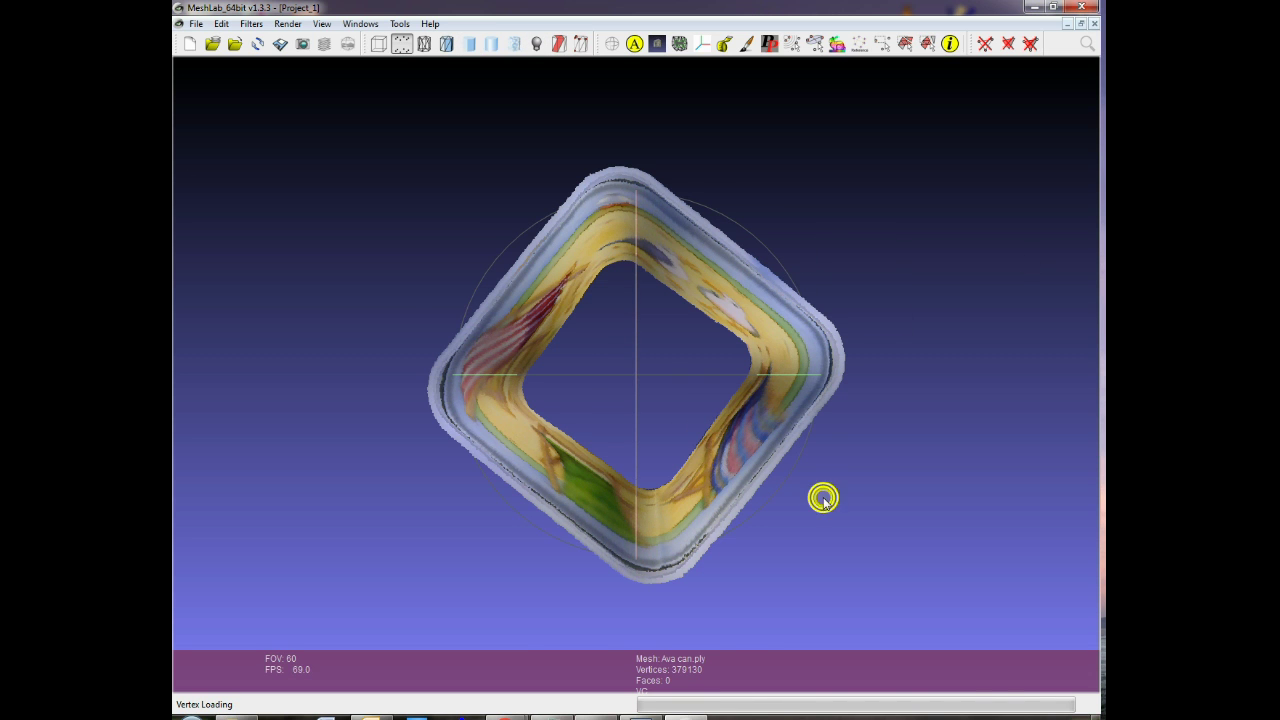
Examine the imported can point cloud from the side, above and through its open top
scroll(823, 497, down, 3)
drag(778, 475, 774, 363)
drag(306, 483, 412, 333)
drag(636, 430, 460, 212)
drag(637, 352, 657, 328)
scroll(634, 355, down, 2)
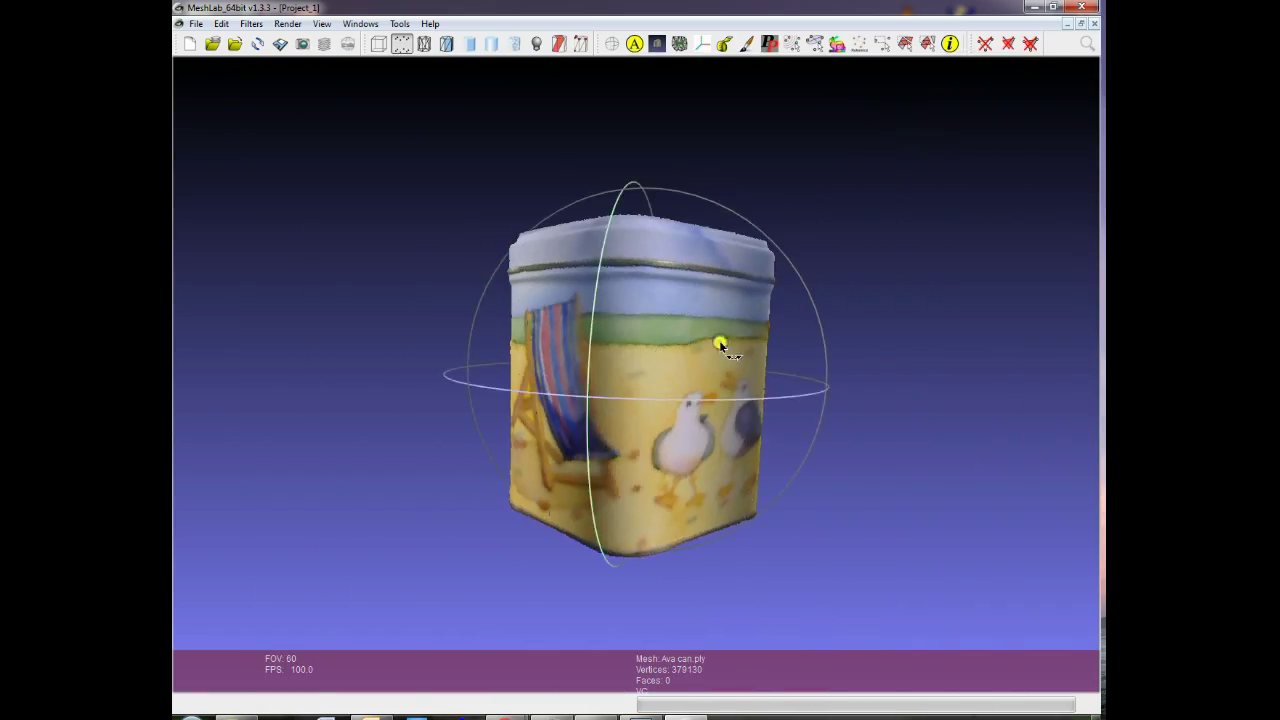
drag(720, 343, 735, 468)
drag(746, 421, 788, 445)
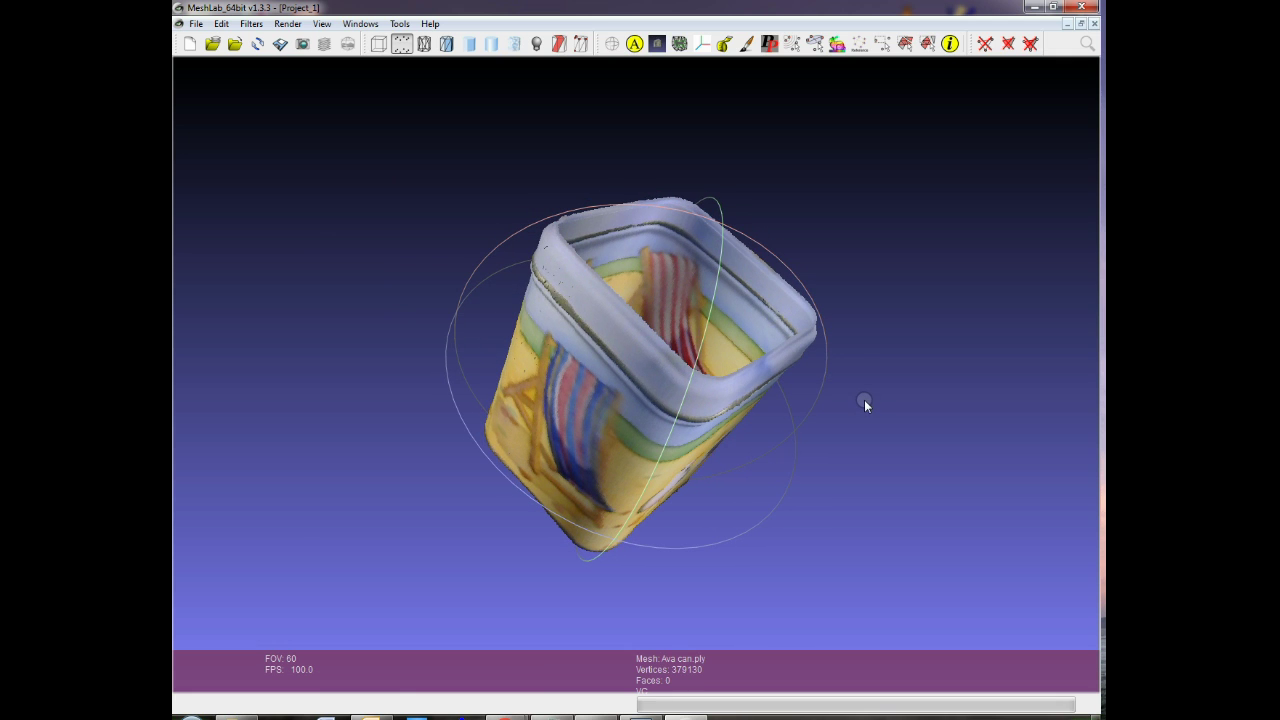
drag(826, 364, 855, 309)
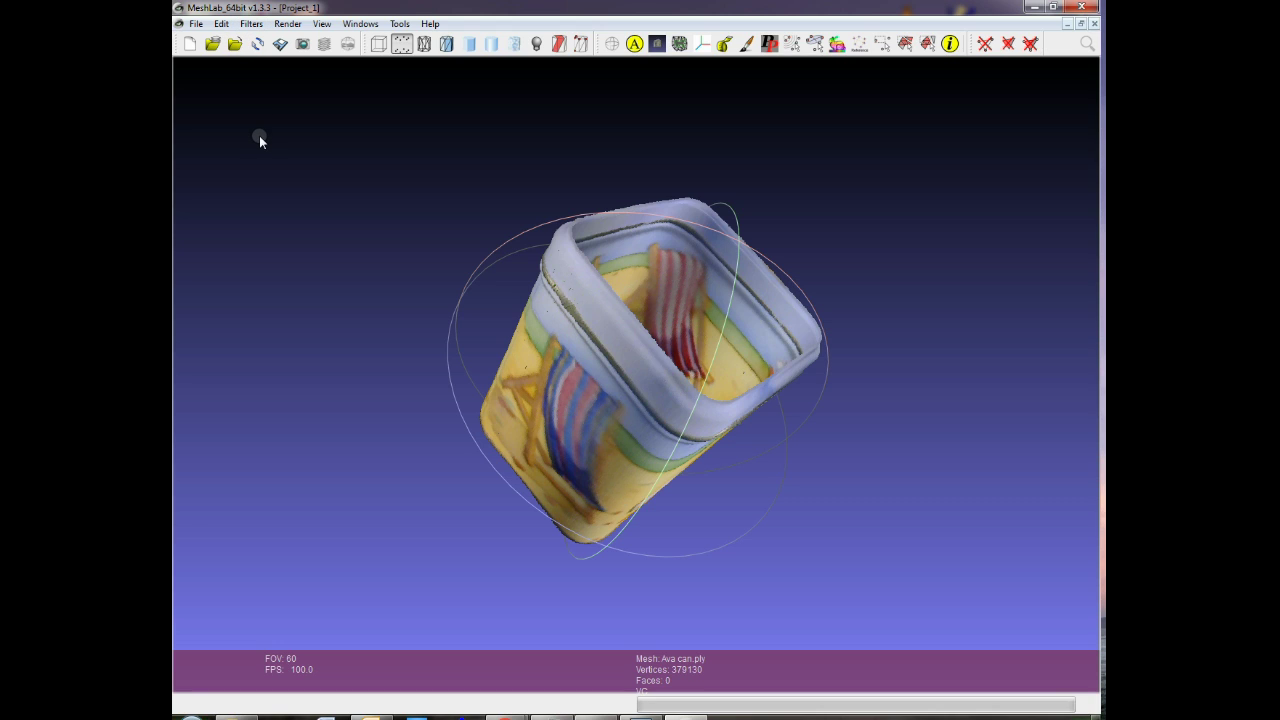
Compute normals for the Ava can.ply point set with a neighbour number of 10 and no smoothing iterations
click(249, 24)
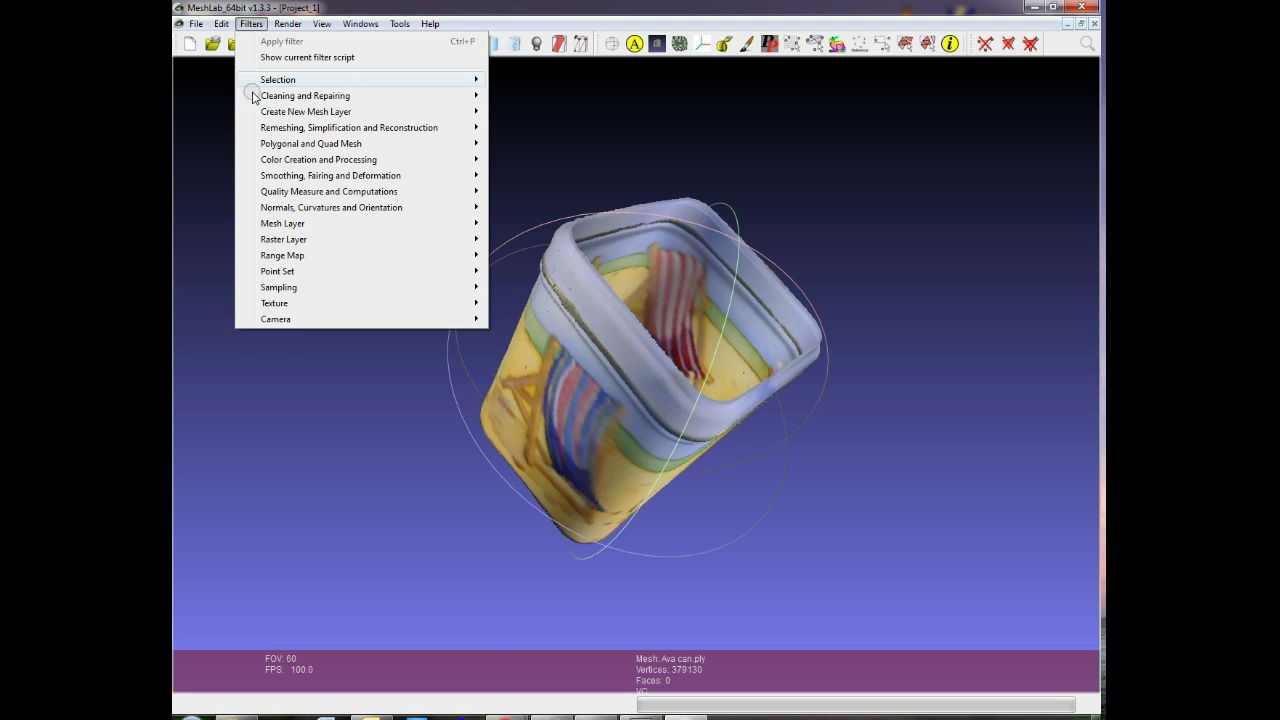
mouse_move(277, 273)
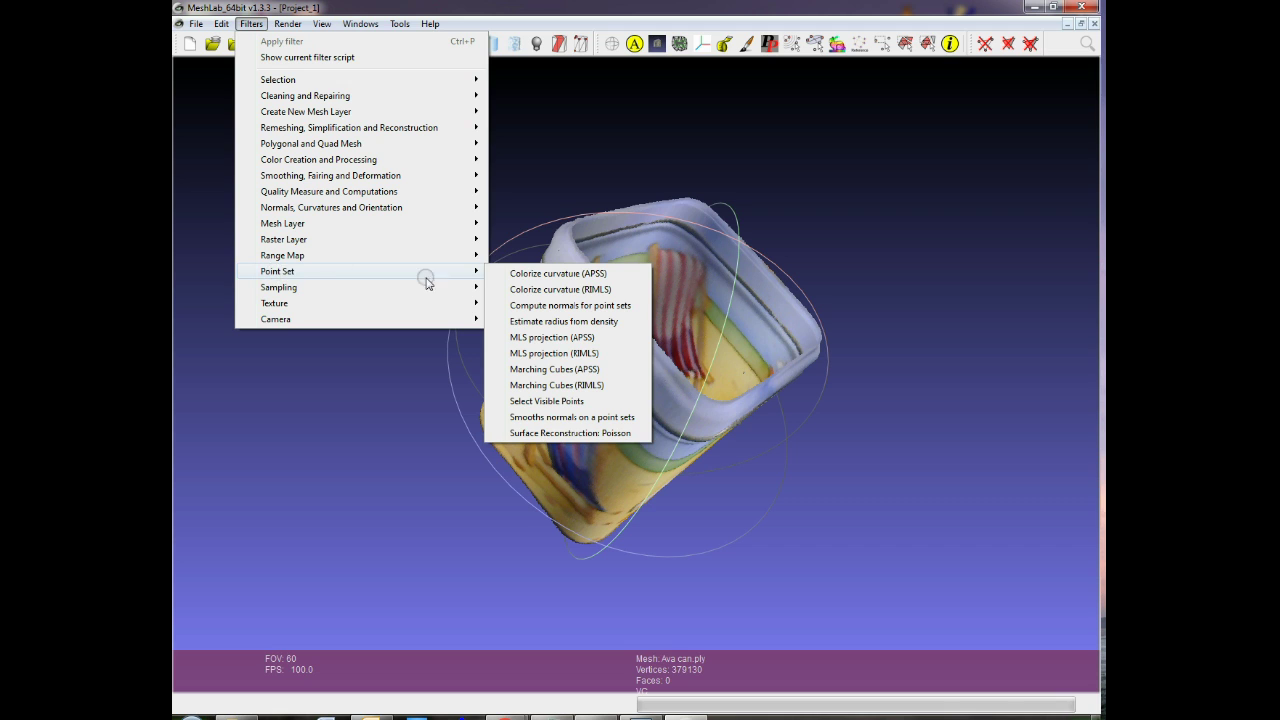
click(533, 306)
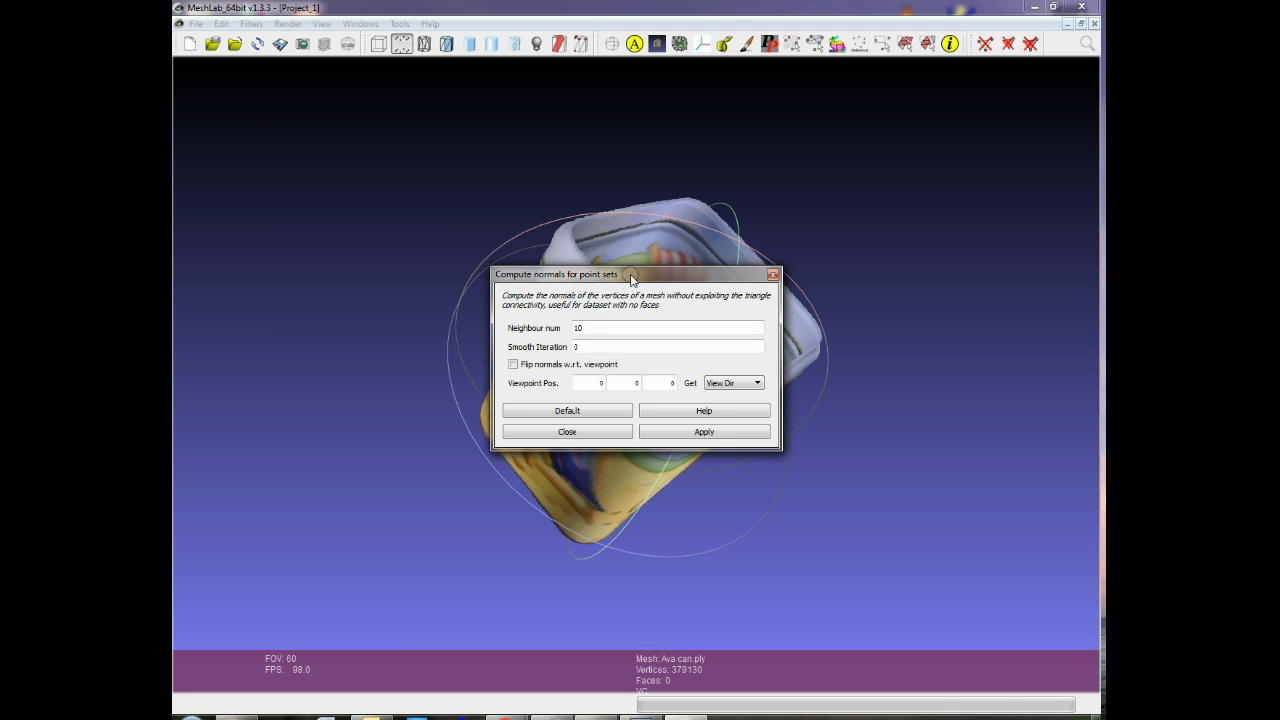
drag(630, 278, 929, 457)
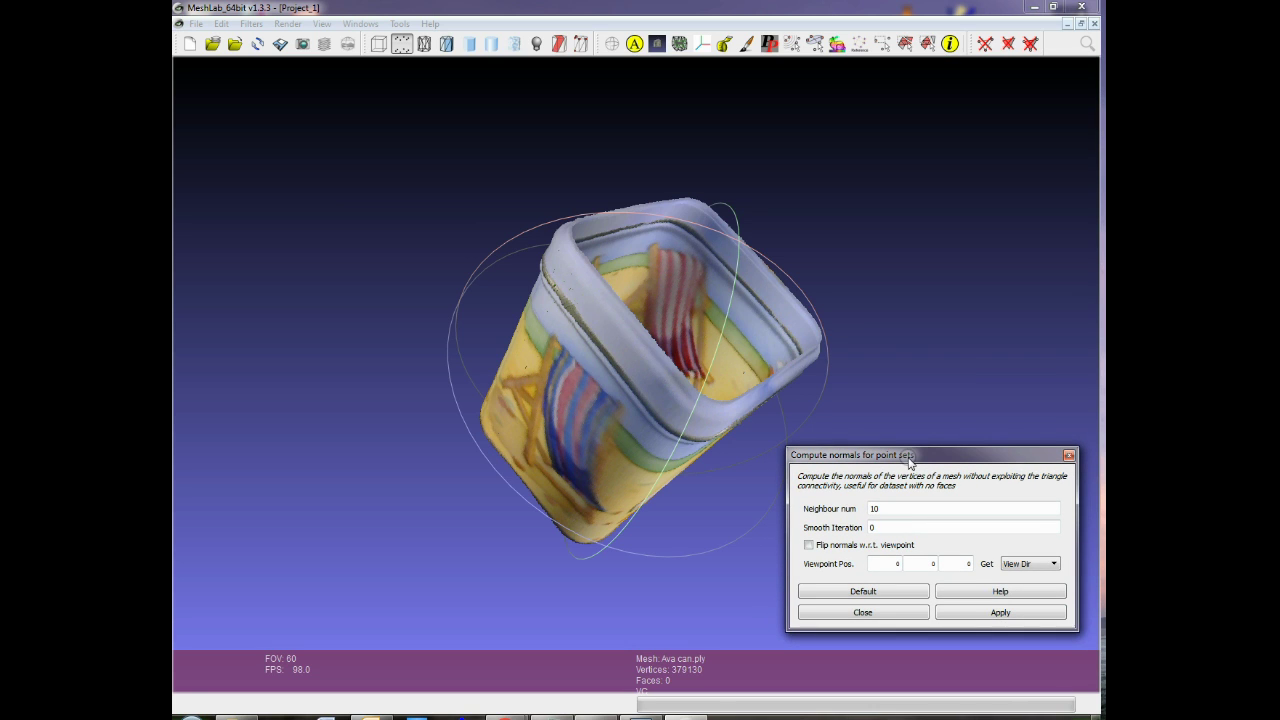
mouse_move(843, 517)
click(997, 613)
Display the point normals and check which way they point along the can's walls
click(345, 12)
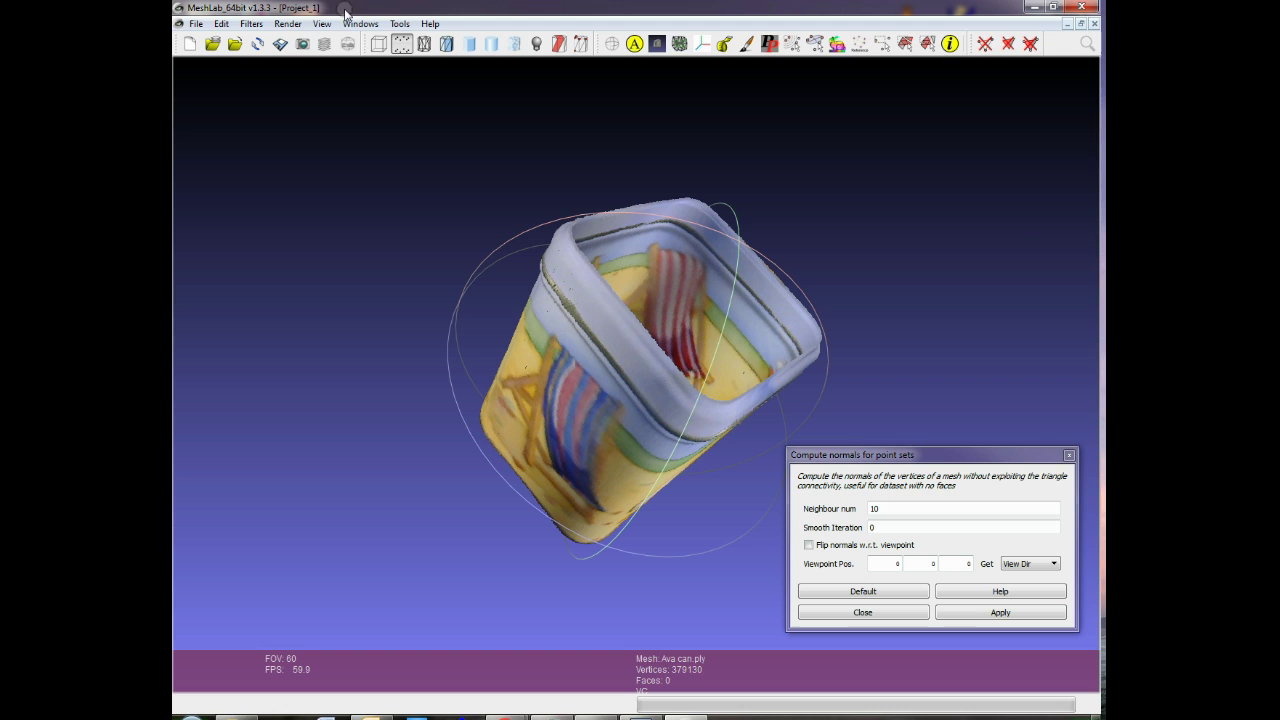
click(287, 24)
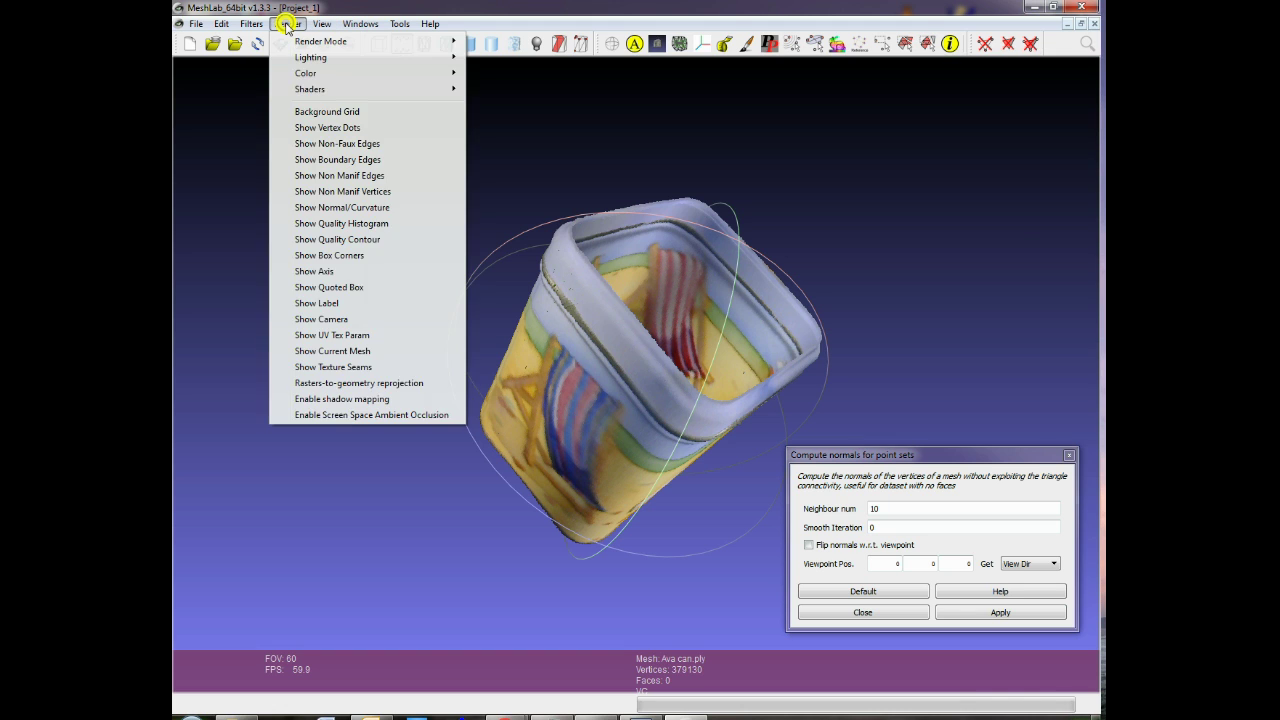
click(312, 209)
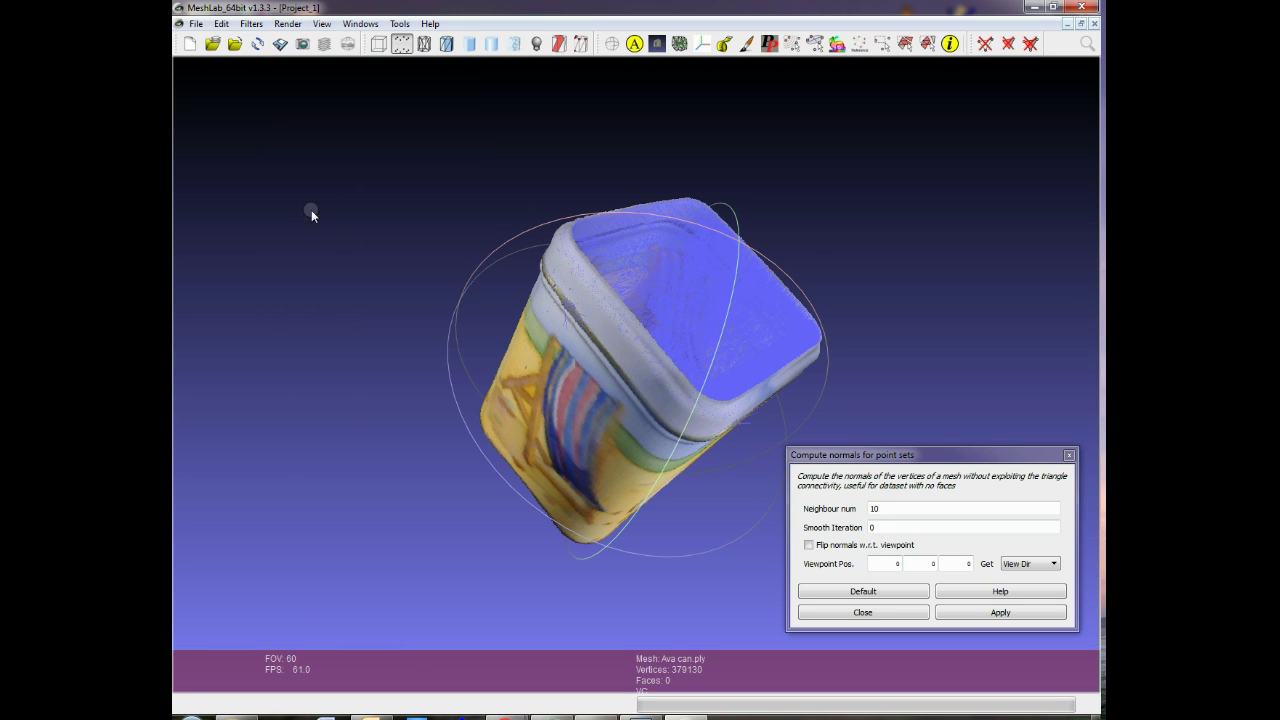
drag(809, 255, 720, 371)
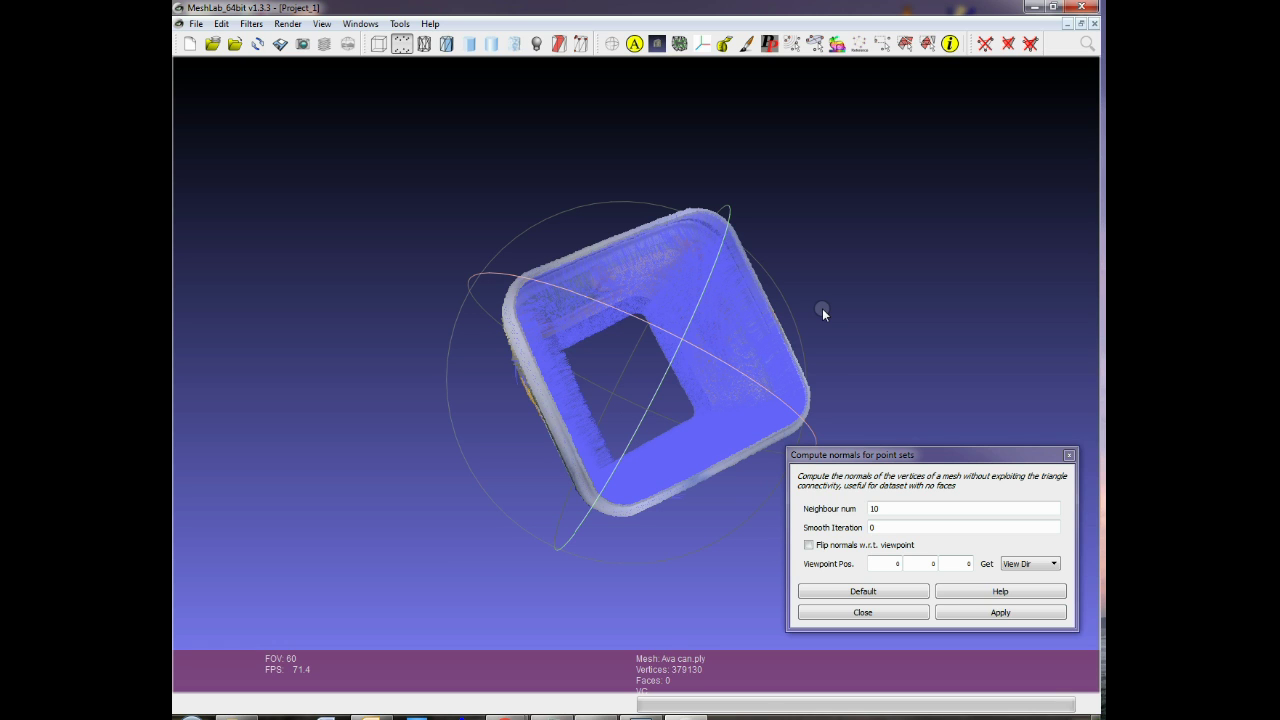
mouse_move(777, 331)
mouse_down()
mouse_move(732, 343)
mouse_move(754, 328)
mouse_up()
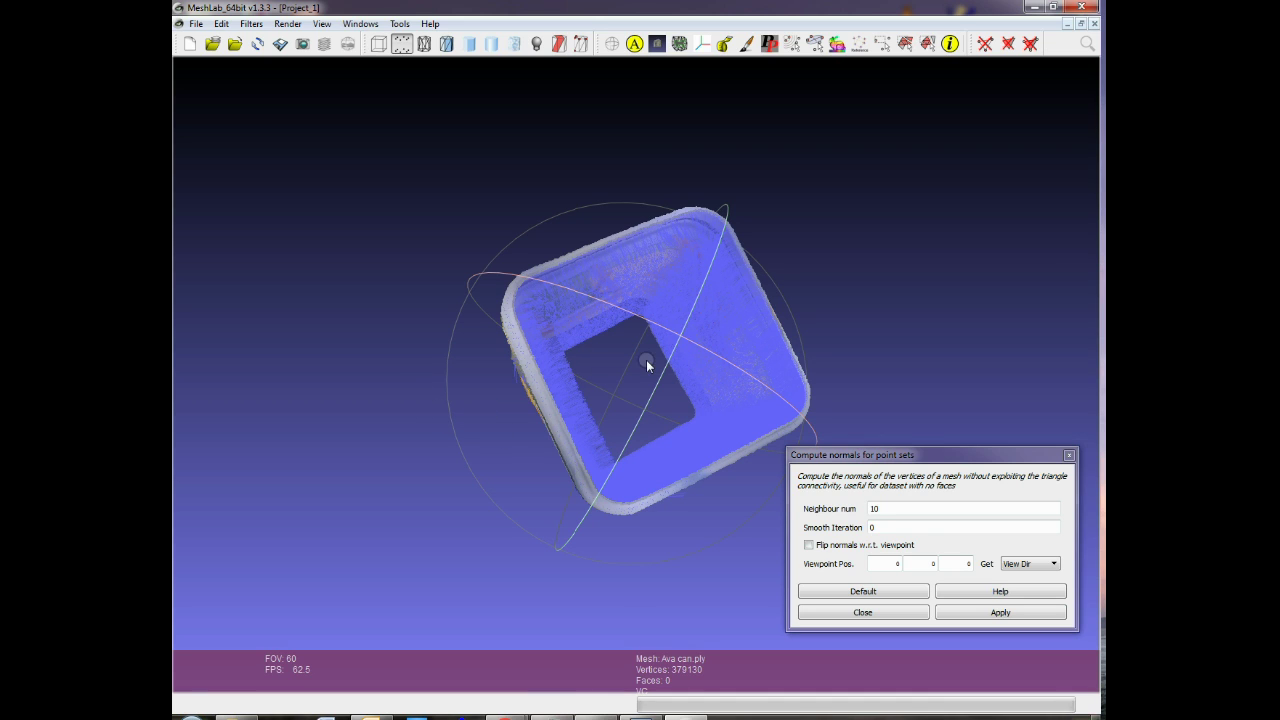
Recompute the point set's normals with the neighbour number set to 100, check their direction and close the filter
click(893, 508)
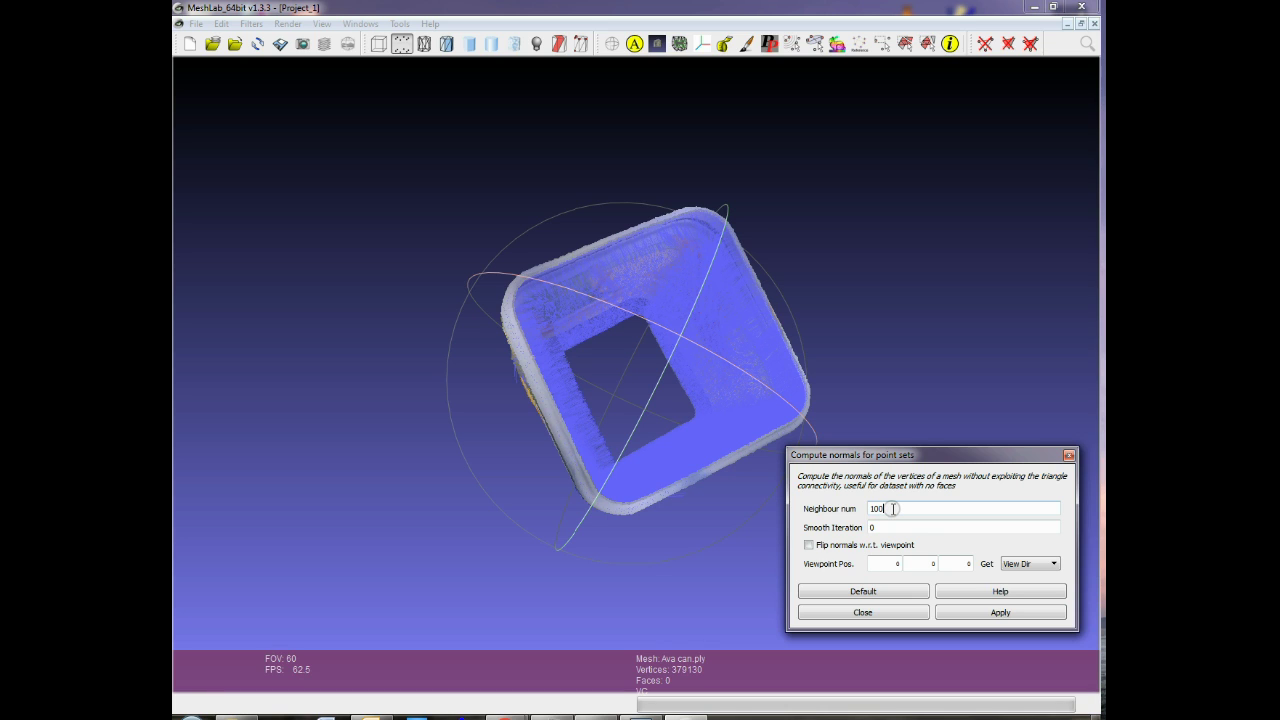
text(0)
click(1000, 612)
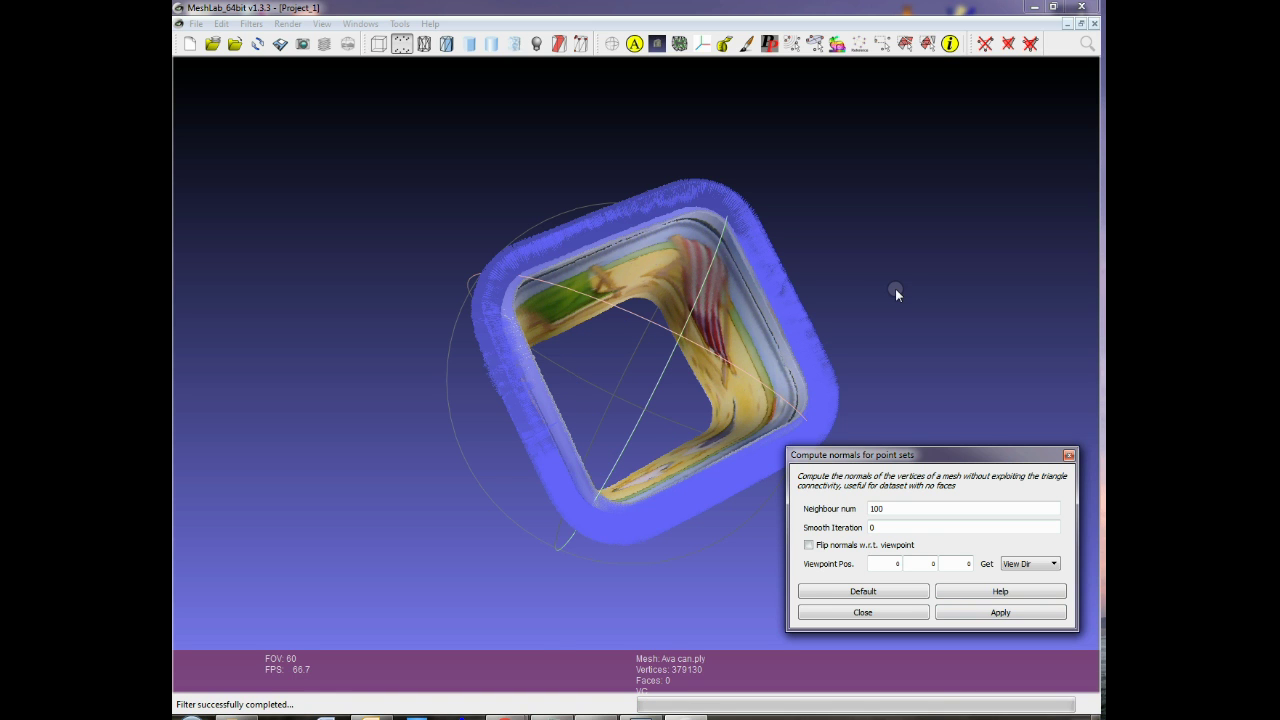
mouse_move(876, 284)
mouse_down()
mouse_move(766, 275)
mouse_move(838, 228)
mouse_move(889, 280)
mouse_move(817, 277)
mouse_move(897, 231)
mouse_move(866, 284)
mouse_move(894, 271)
mouse_up()
click(862, 612)
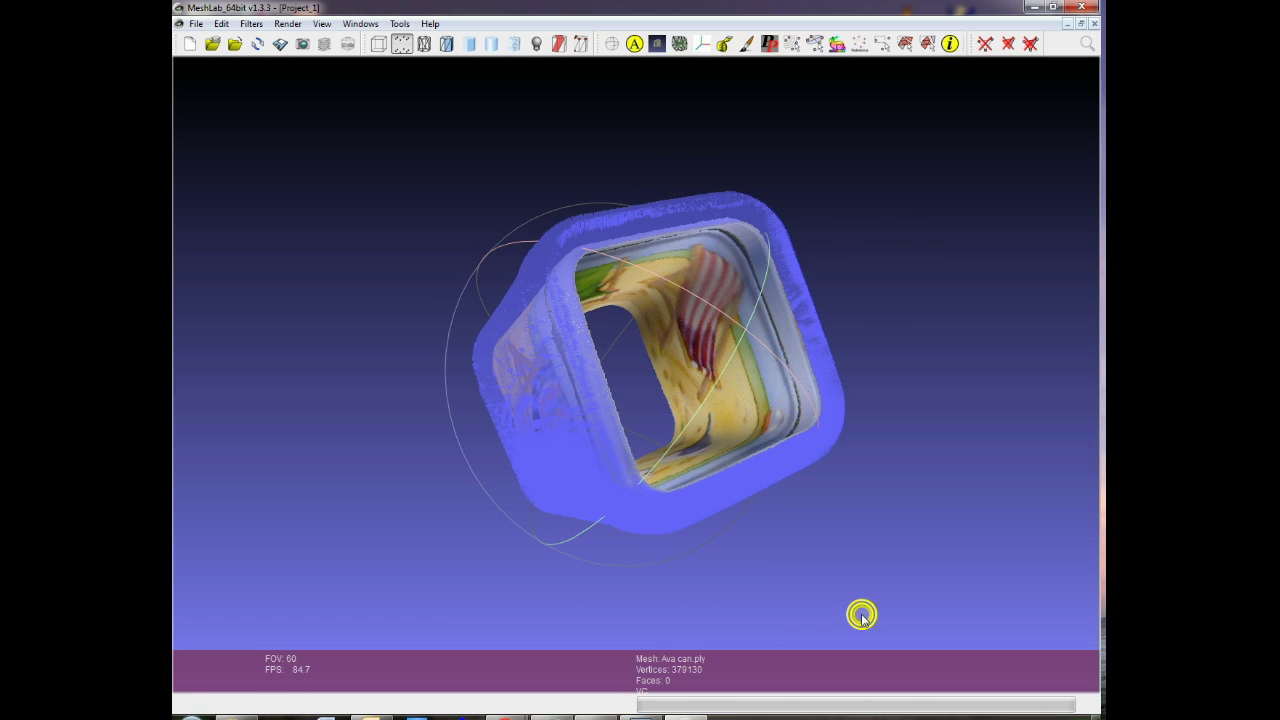
Turn off the normal/curvature display on the point cloud
click(296, 27)
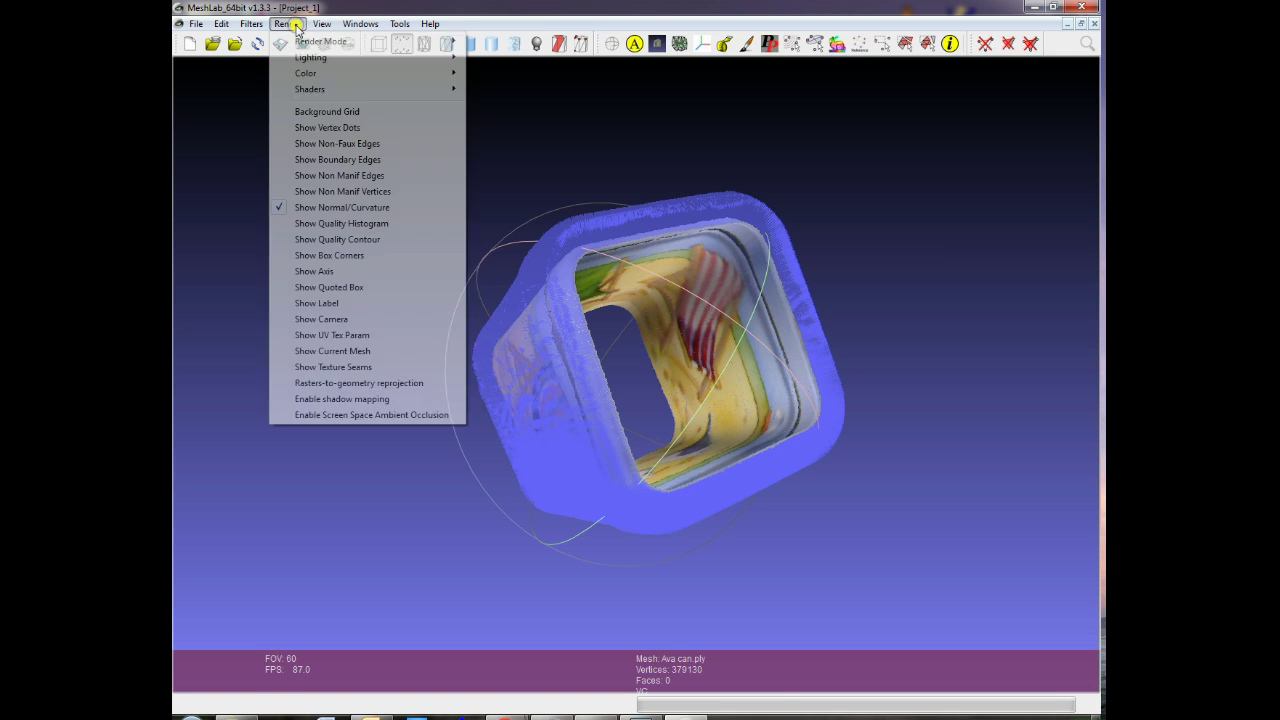
click(305, 207)
mouse_move(782, 197)
mouse_down()
mouse_move(773, 153)
mouse_move(791, 180)
mouse_up()
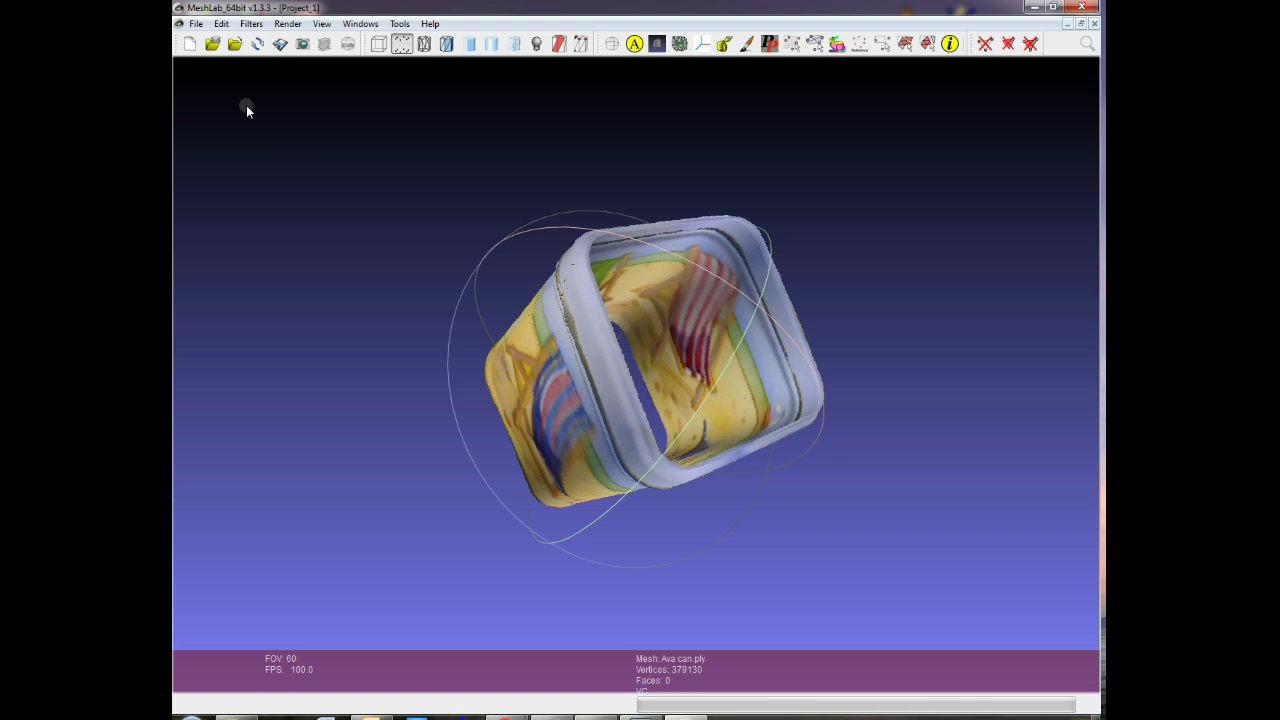
Build a Poisson surface reconstruction of the point cloud with Octree Depth 10 and Solver Divide 8, and close the filter
click(249, 24)
mouse_move(278, 100)
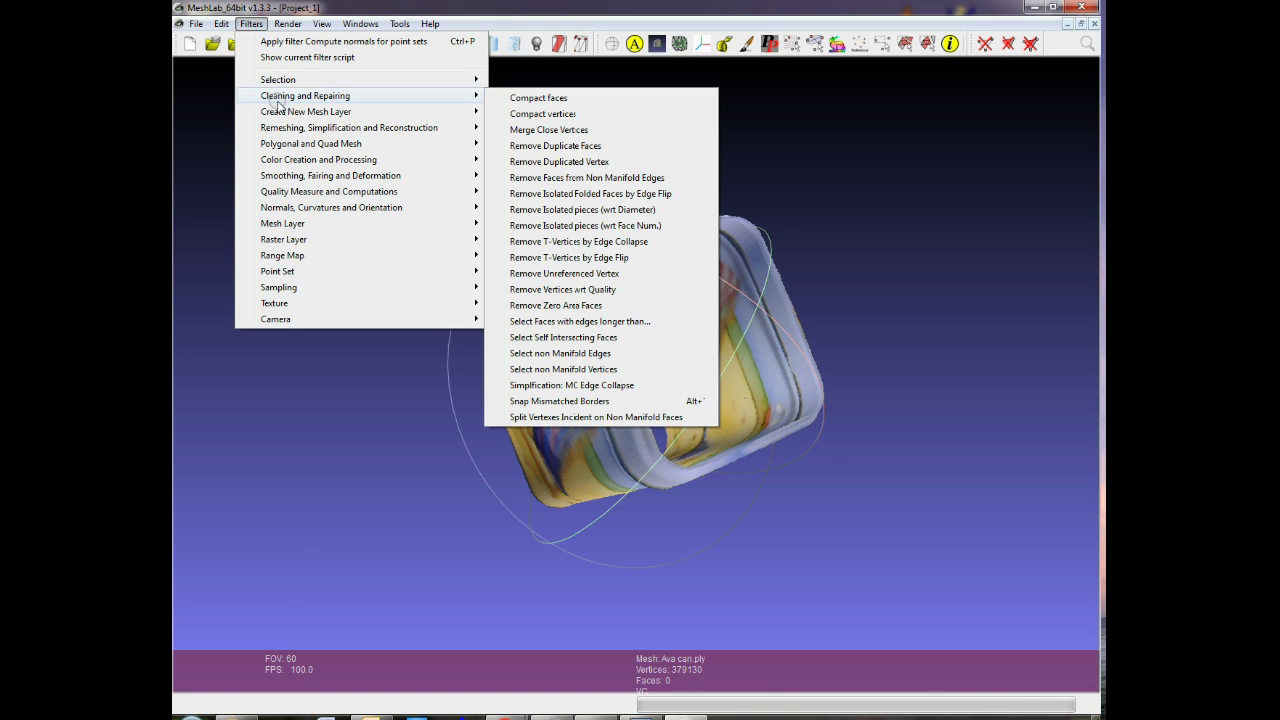
mouse_move(278, 131)
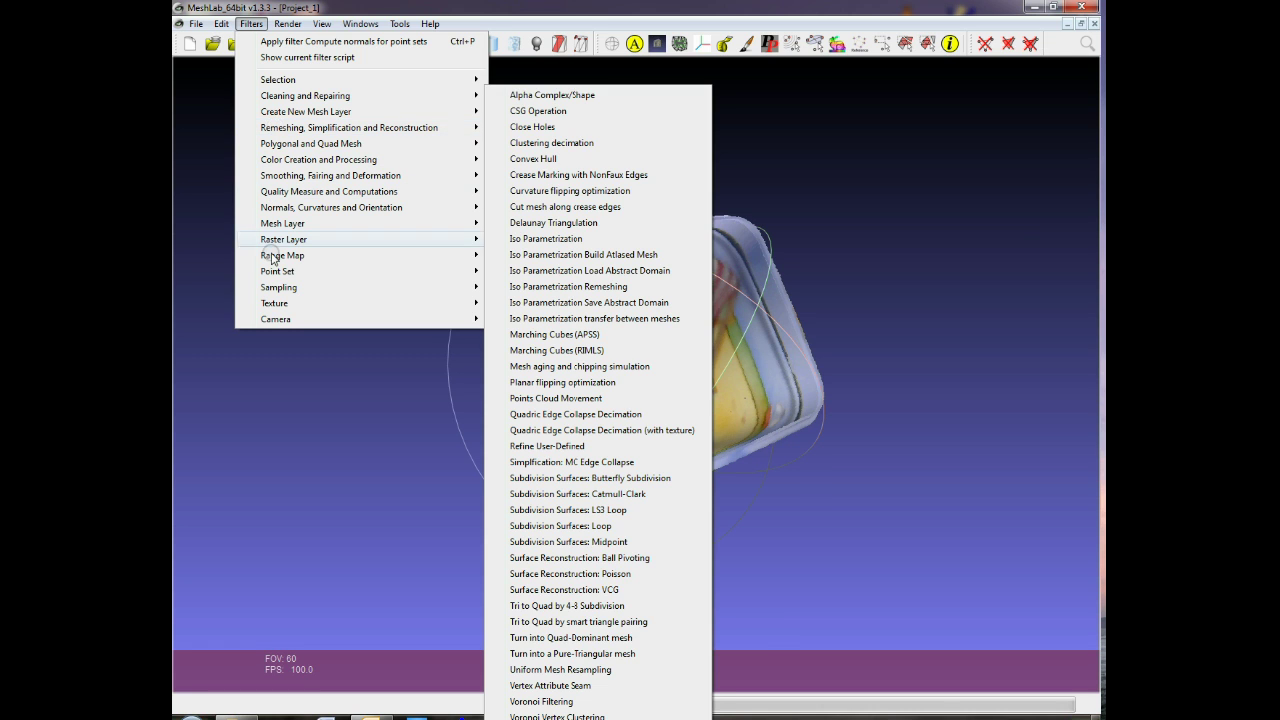
mouse_move(264, 242)
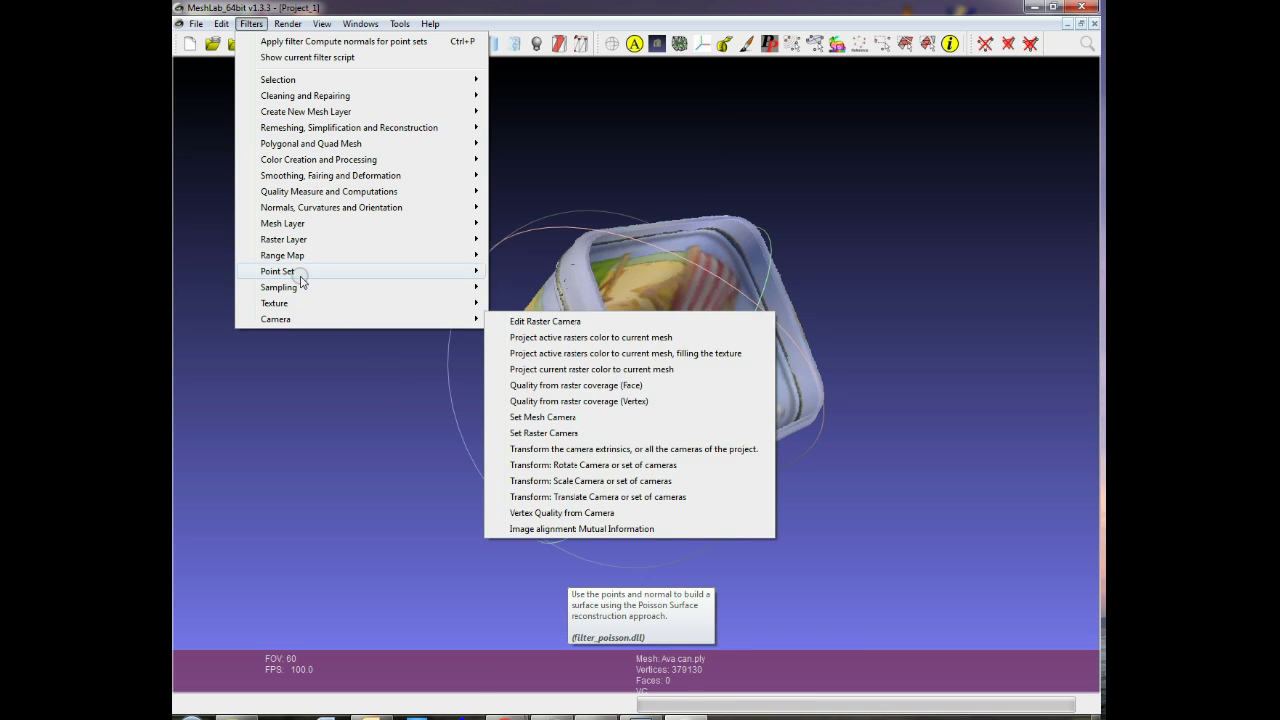
mouse_move(312, 276)
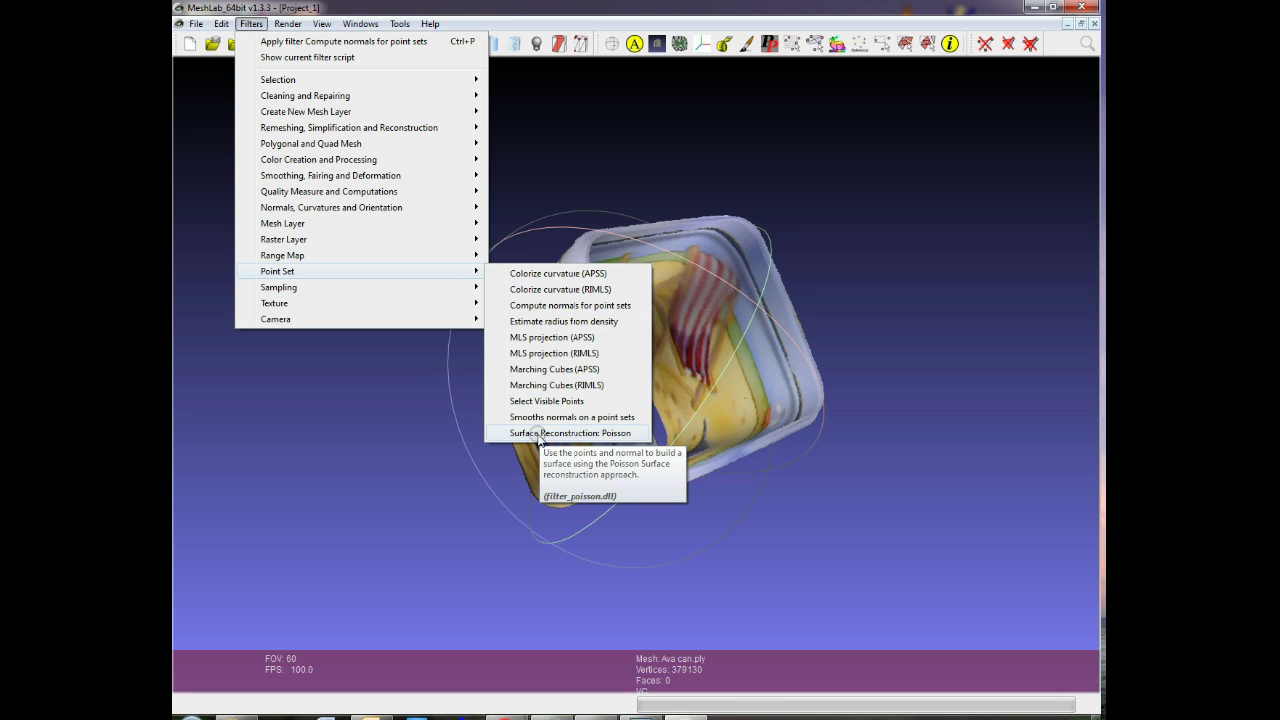
click(539, 436)
drag(600, 282, 919, 451)
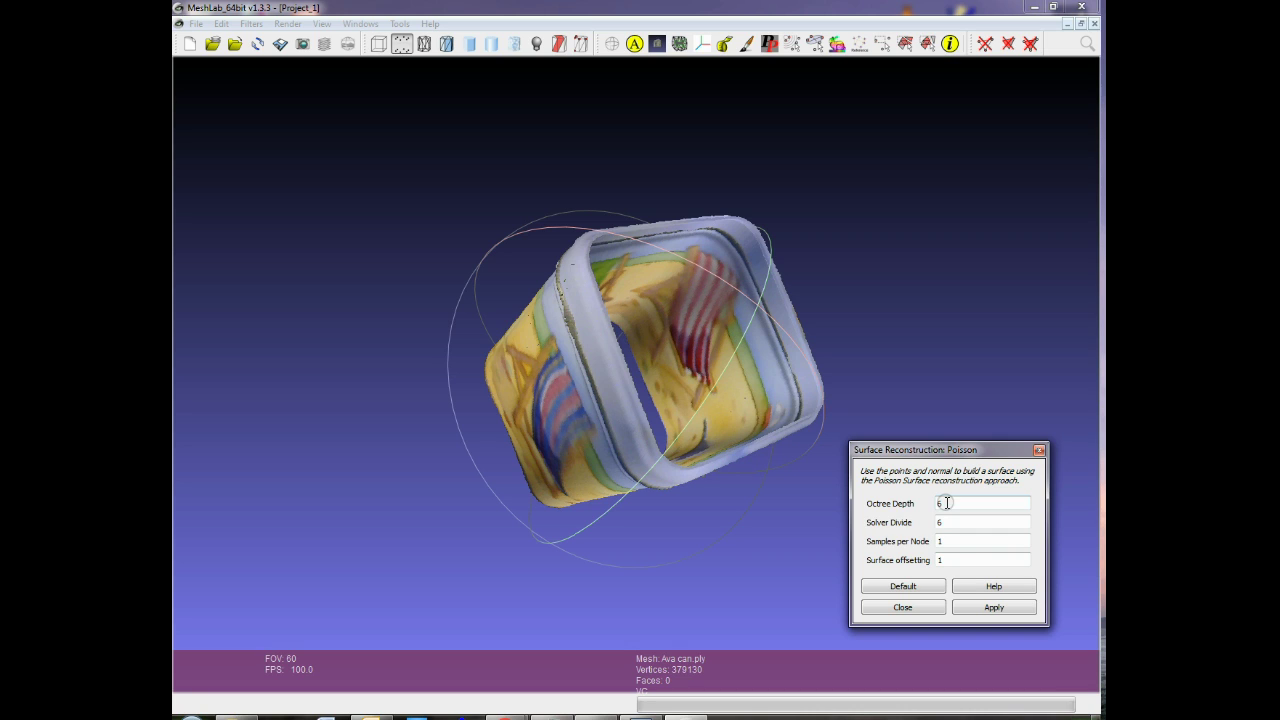
text(10)
click(945, 521)
text(8)
click(982, 607)
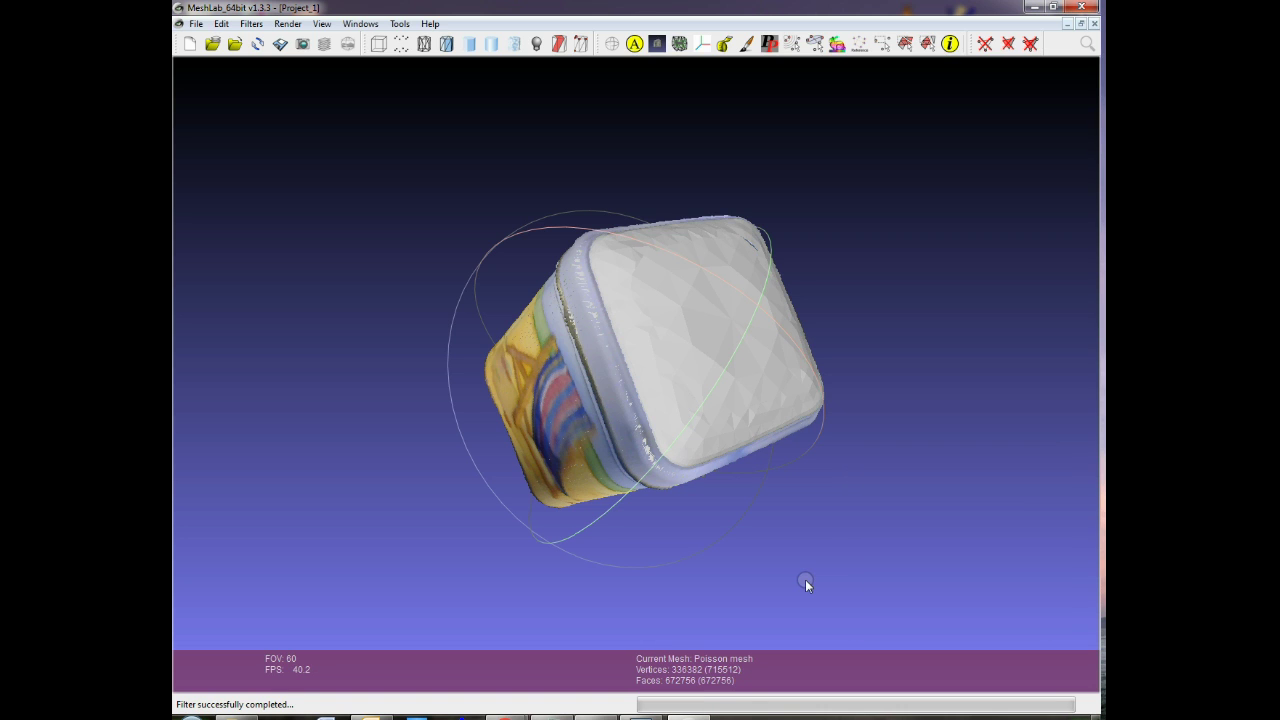
drag(825, 494, 824, 446)
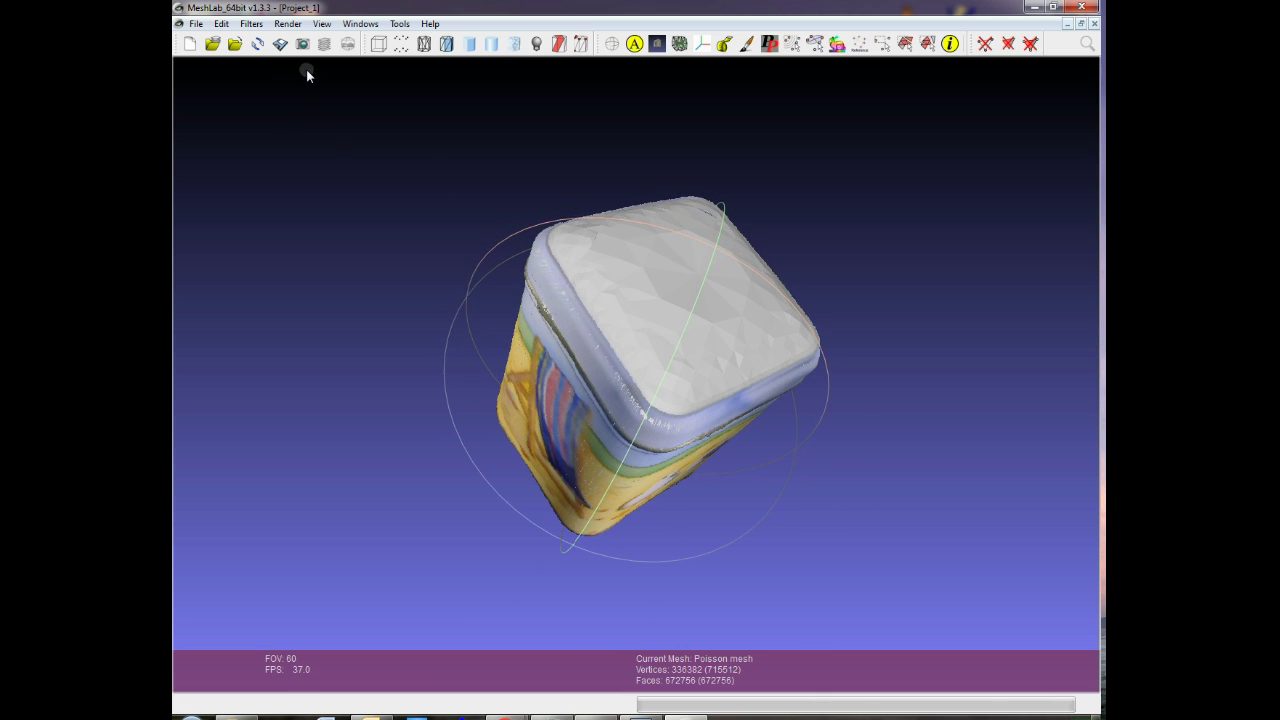
click(322, 45)
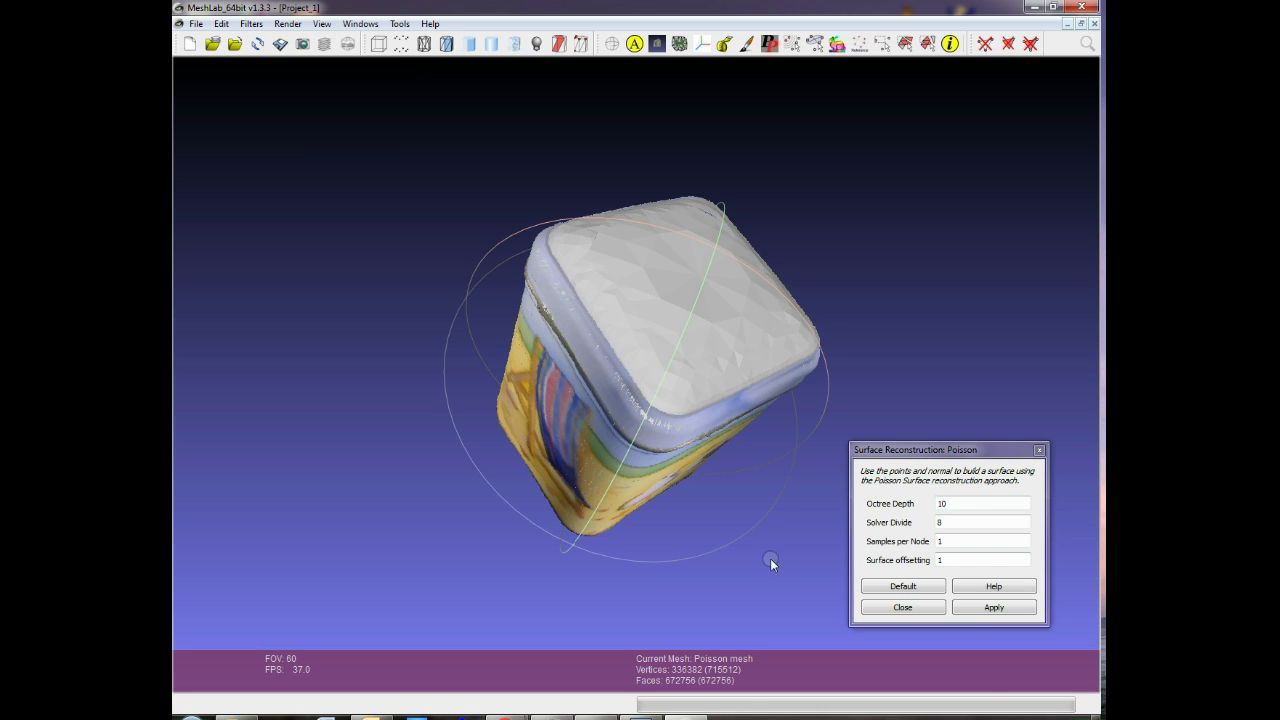
click(899, 607)
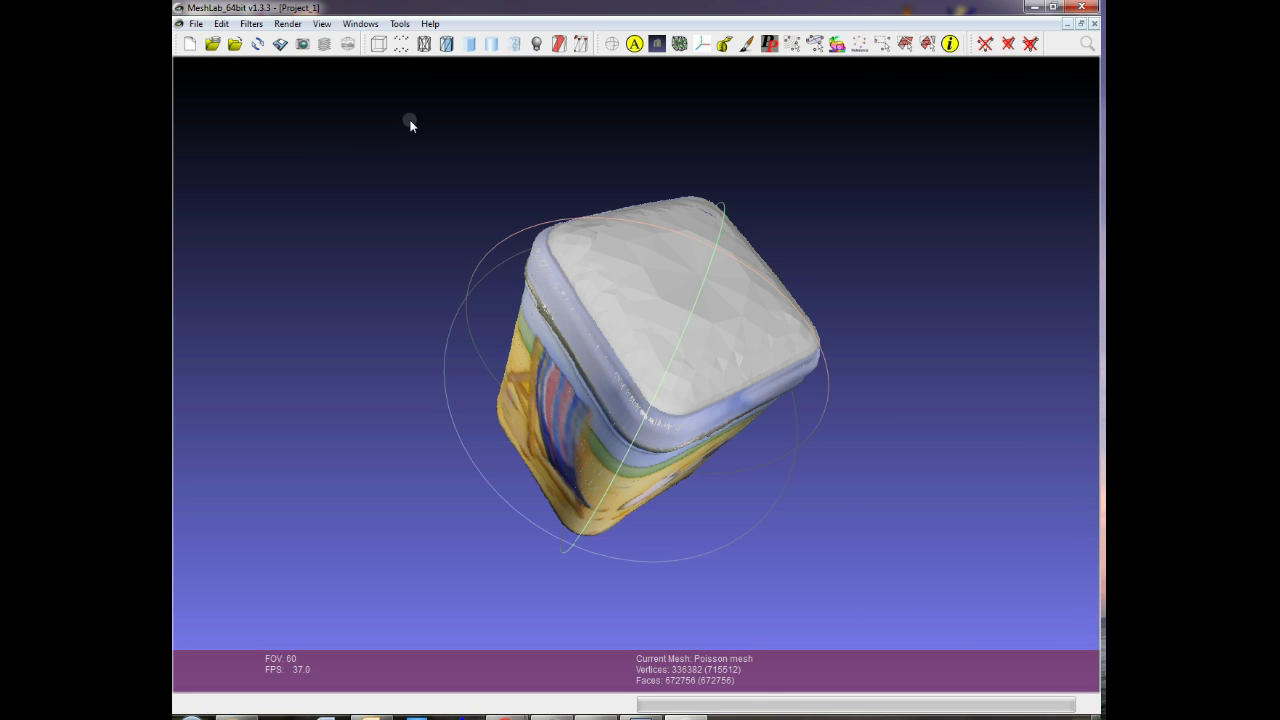
Show the layer list, hide the Poisson mesh and view the Ava can.ply point cloud on its own
click(324, 44)
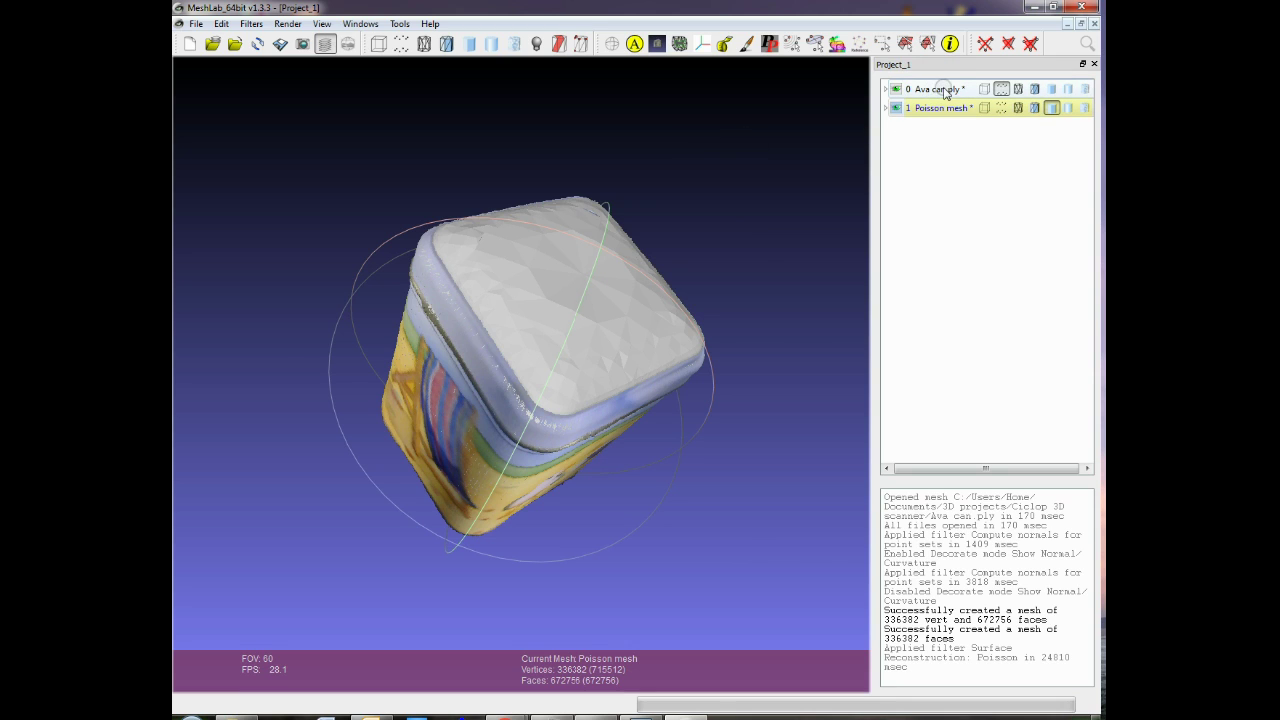
click(895, 107)
click(896, 90)
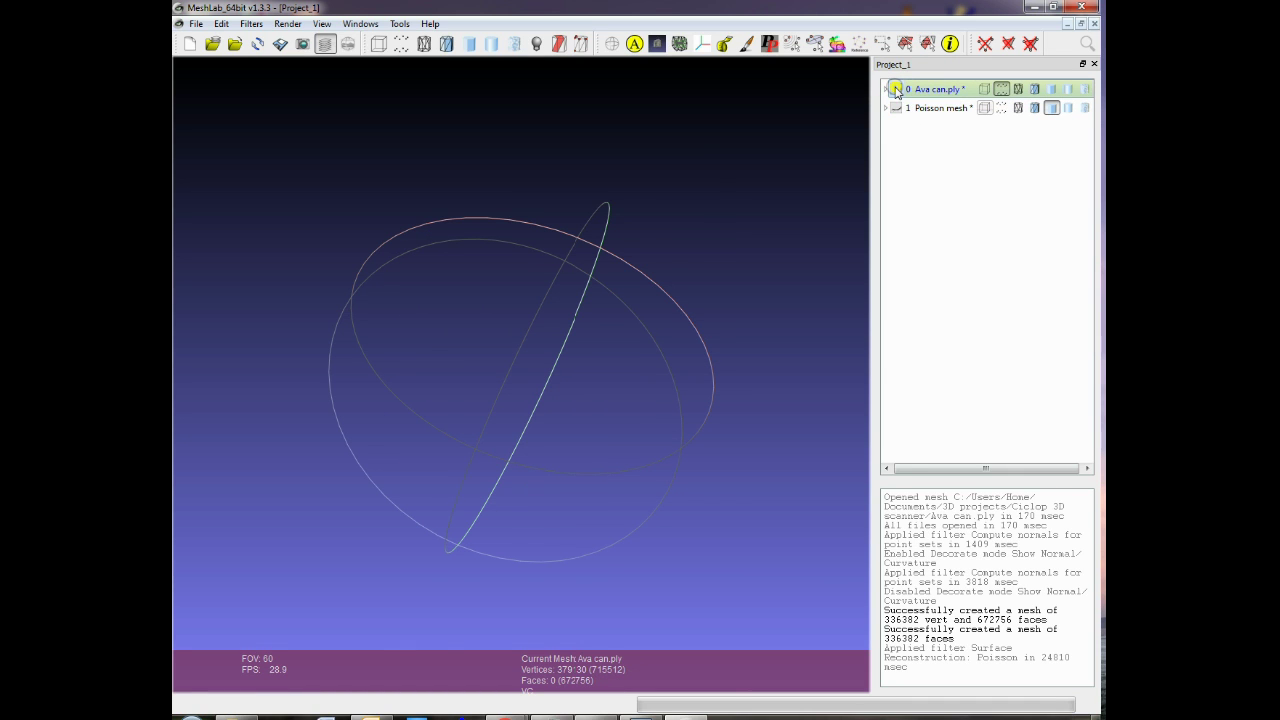
click(896, 90)
click(896, 90)
click(896, 90)
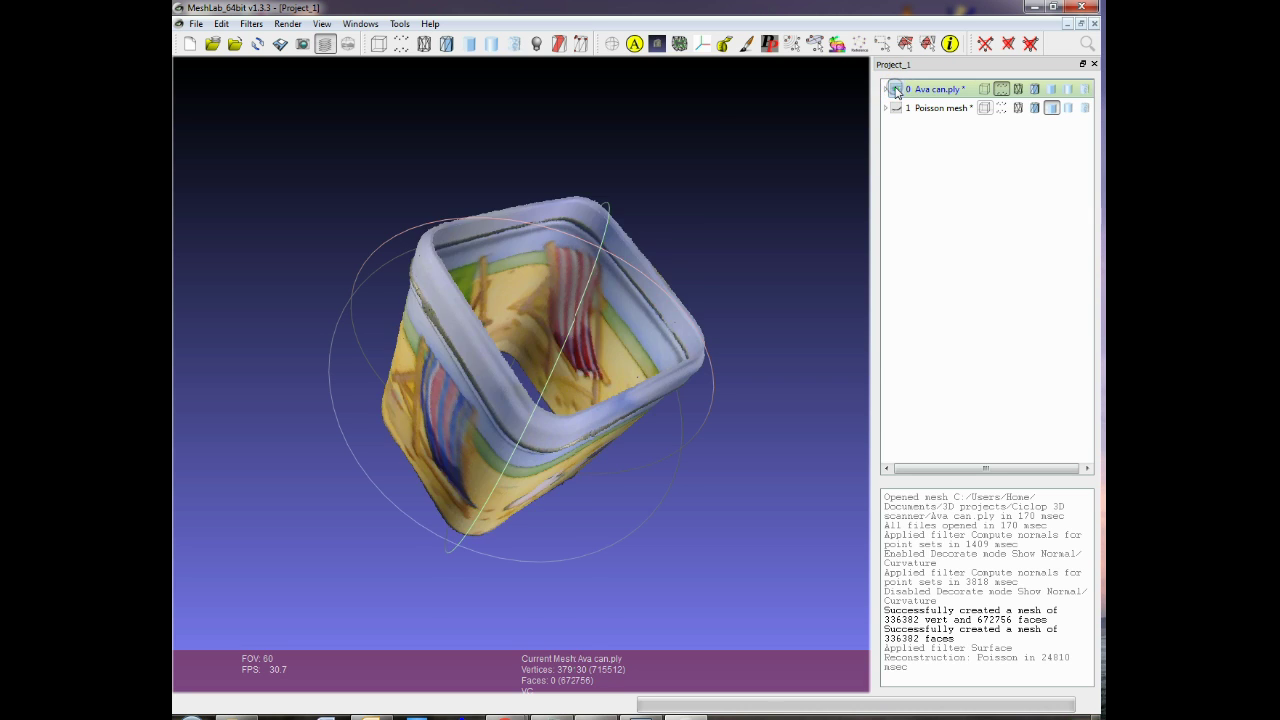
Hide Ava can.ply, show only the Poisson mesh and inspect its reconstructed surface
click(896, 90)
click(895, 108)
drag(560, 366, 549, 301)
click(896, 89)
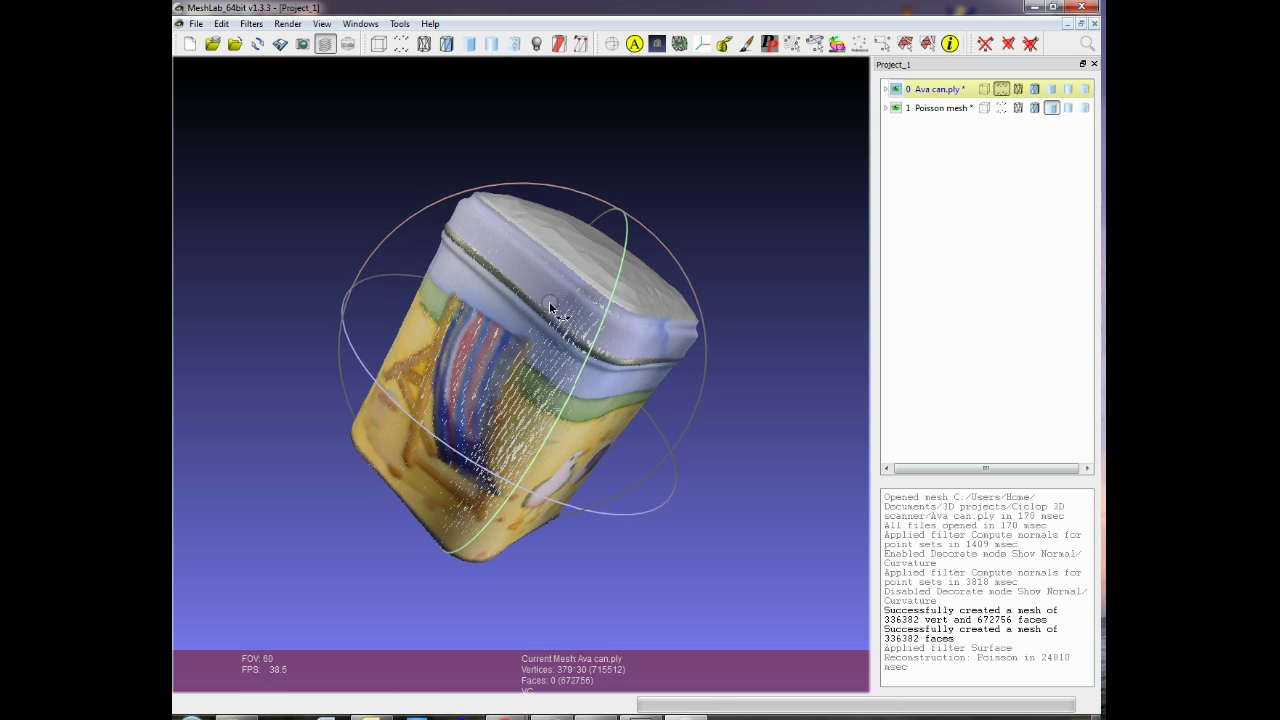
click(896, 89)
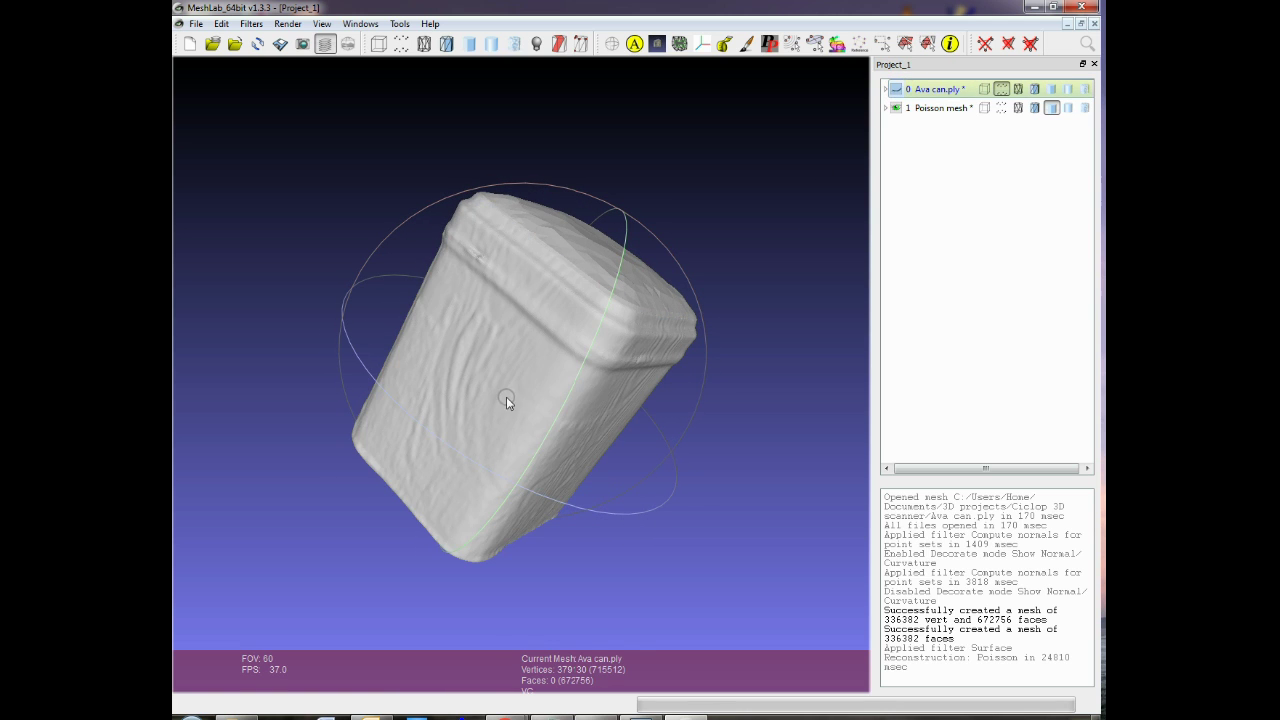
drag(505, 395, 578, 349)
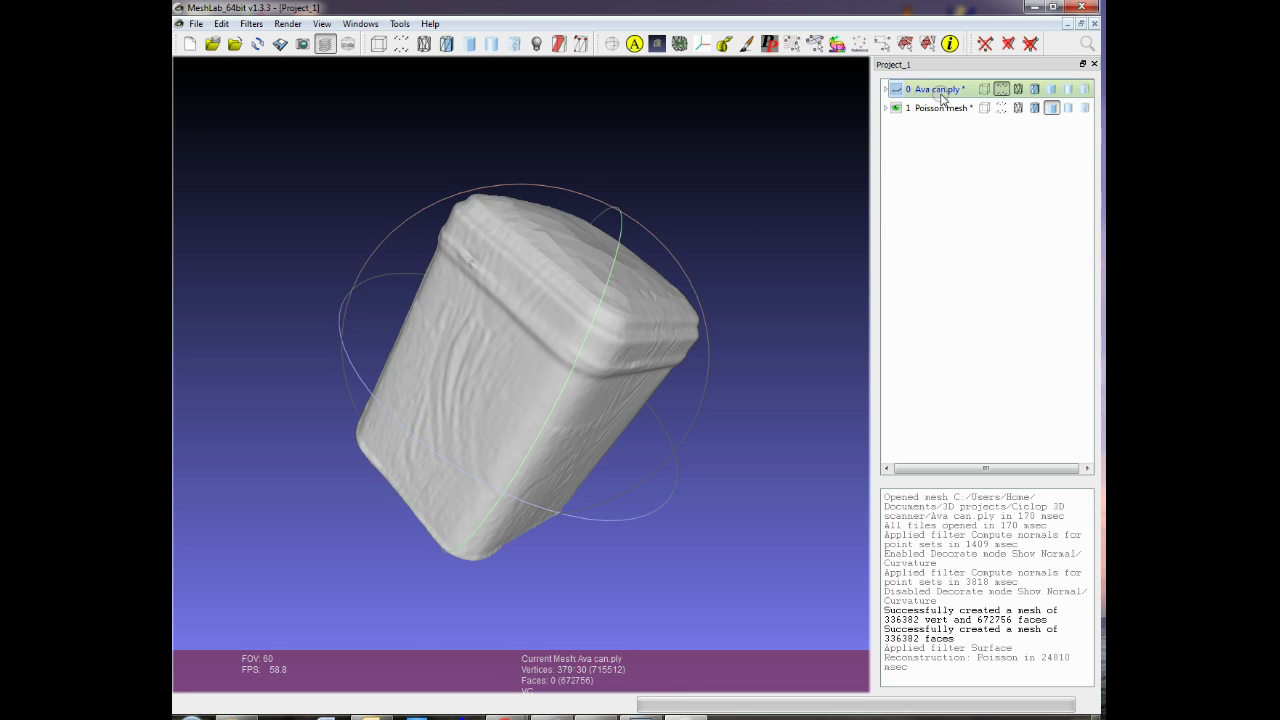
click(553, 346)
drag(553, 346, 565, 380)
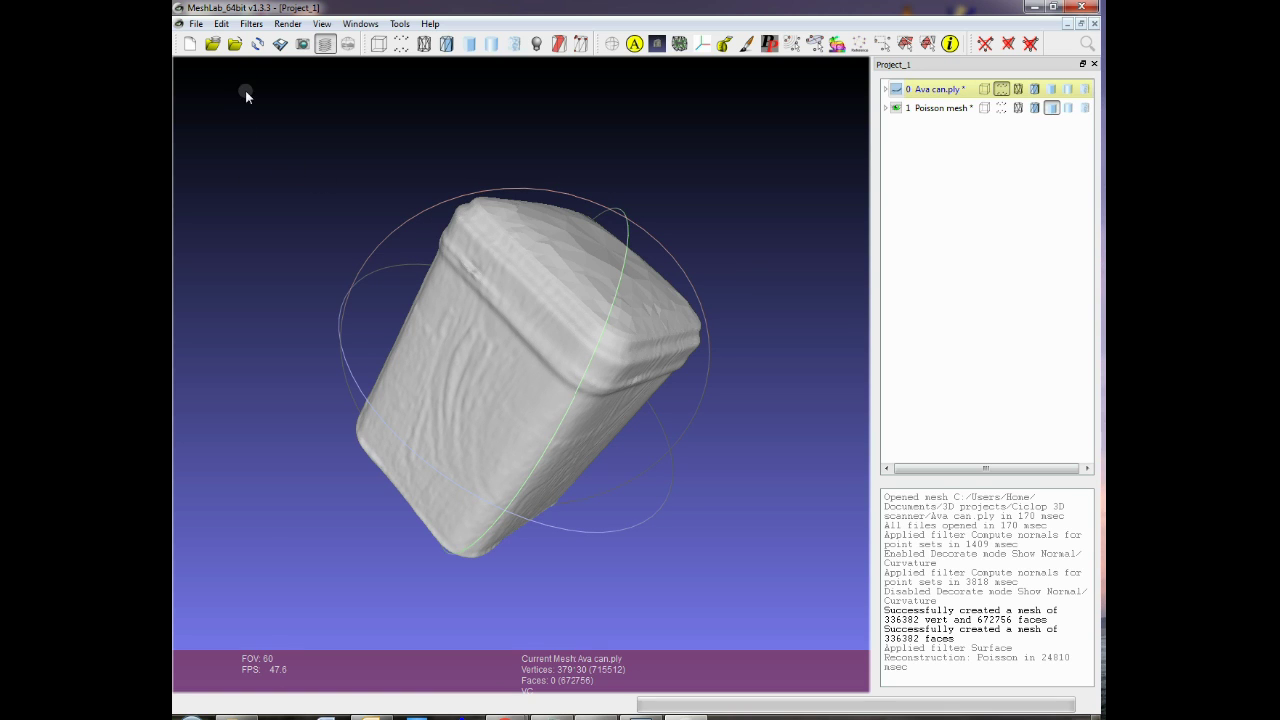
Transfer only the vertex color from Ava can.ply to the Poisson mesh with Vertex Attribute Transfer, and close the filter
click(251, 24)
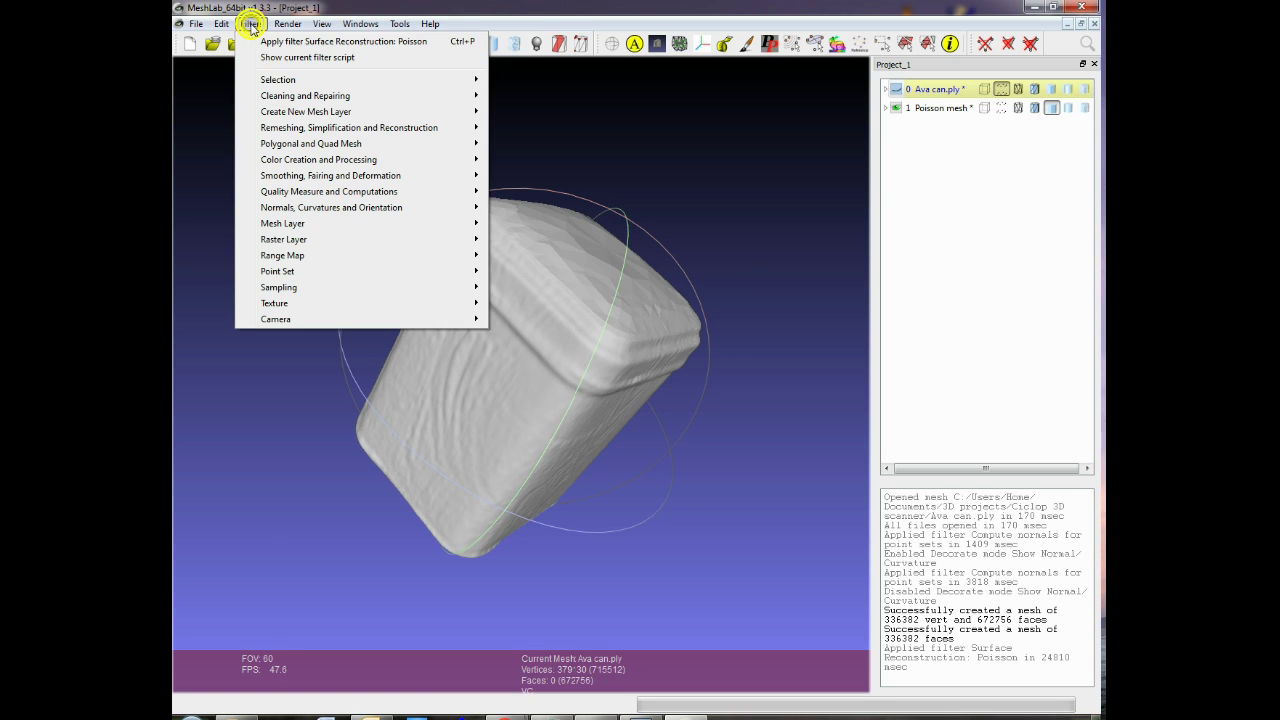
mouse_move(284, 289)
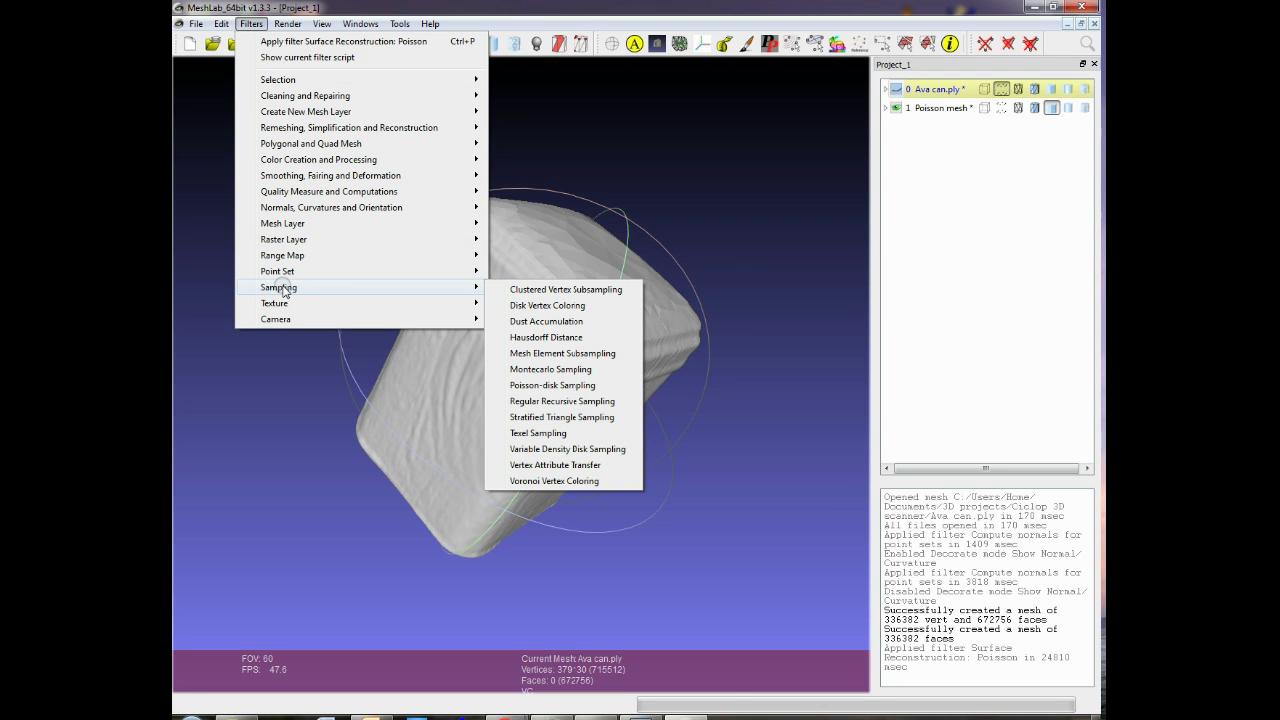
click(538, 466)
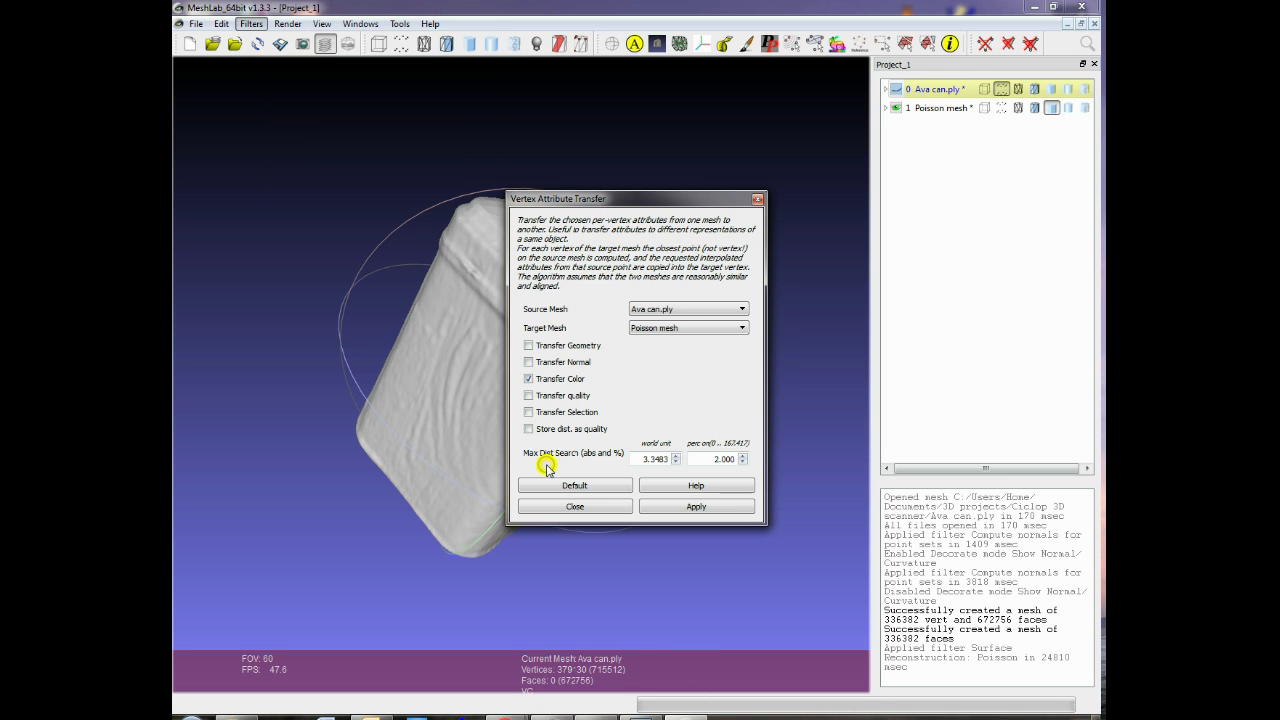
drag(605, 200, 900, 357)
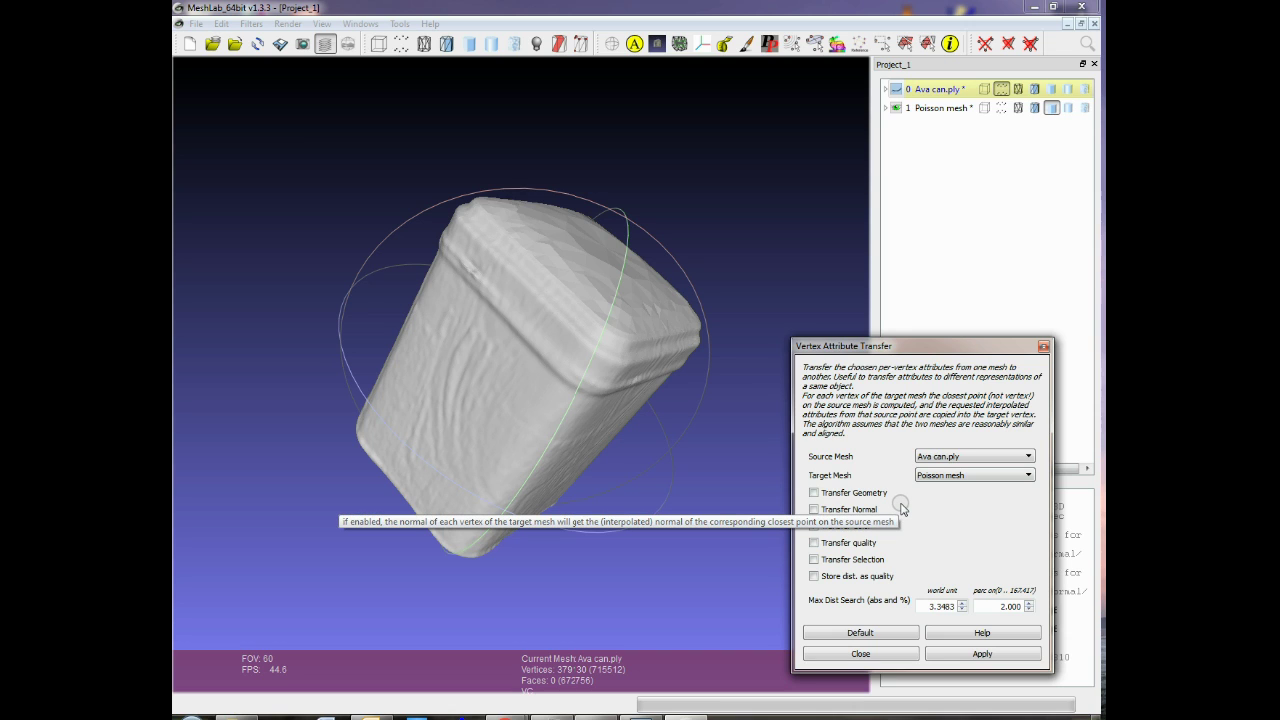
click(813, 525)
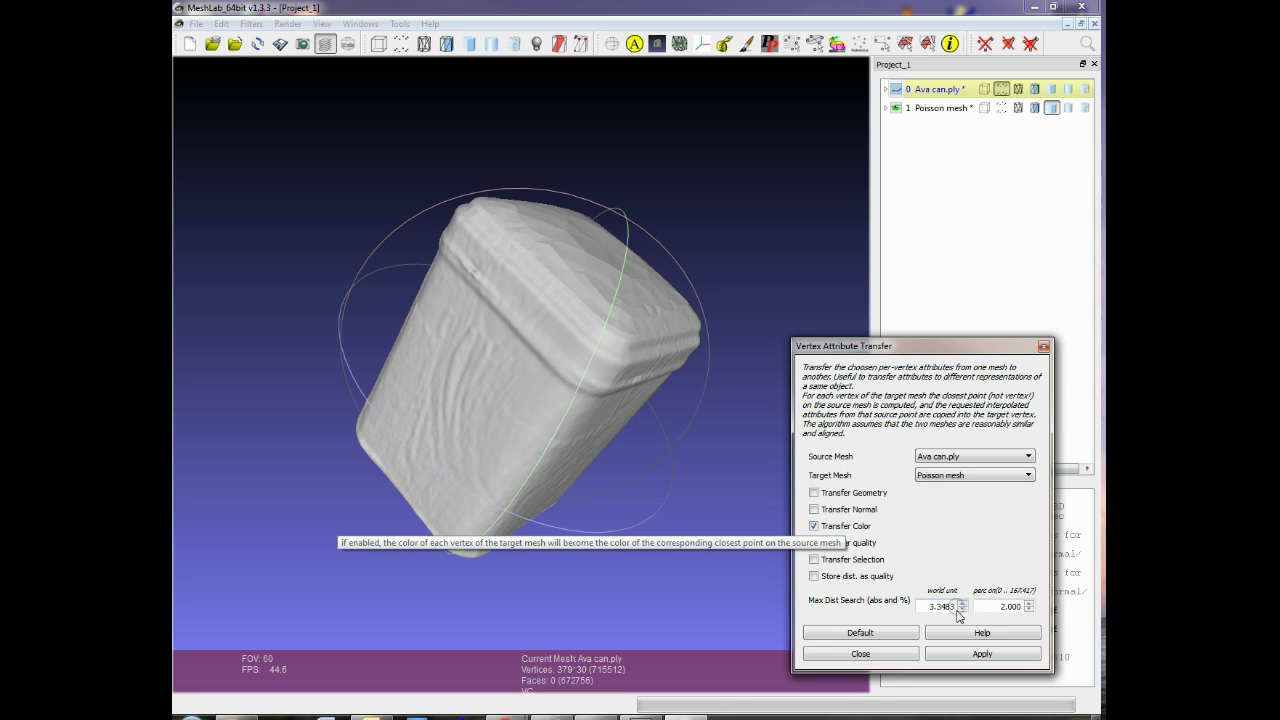
click(978, 654)
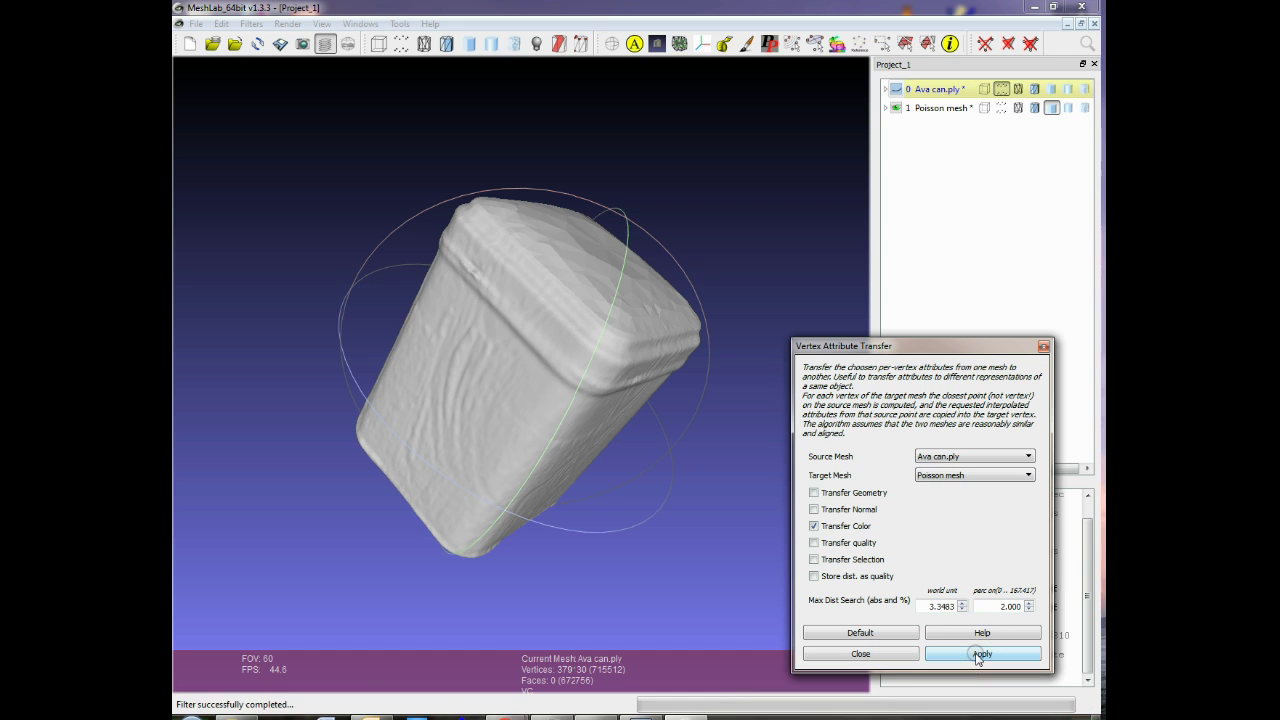
click(1043, 347)
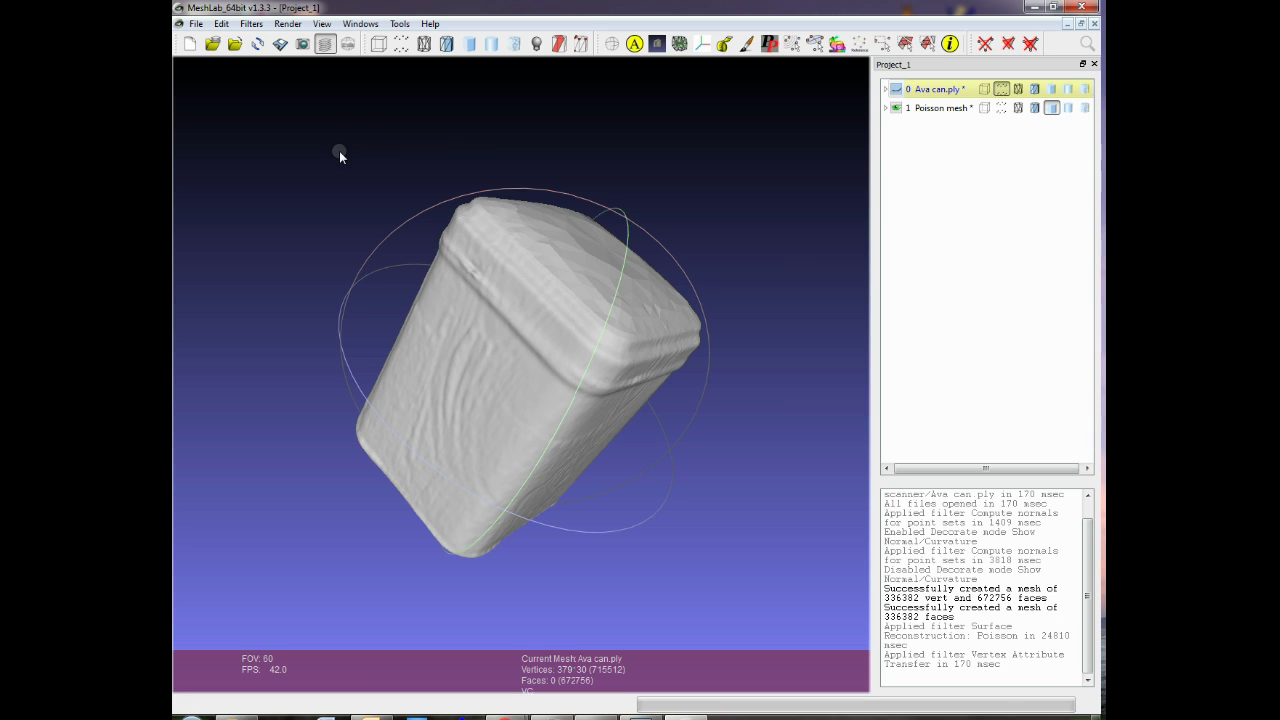
Set the render color mode to Per Vertex so the transferred colors display on the Poisson mesh
click(320, 24)
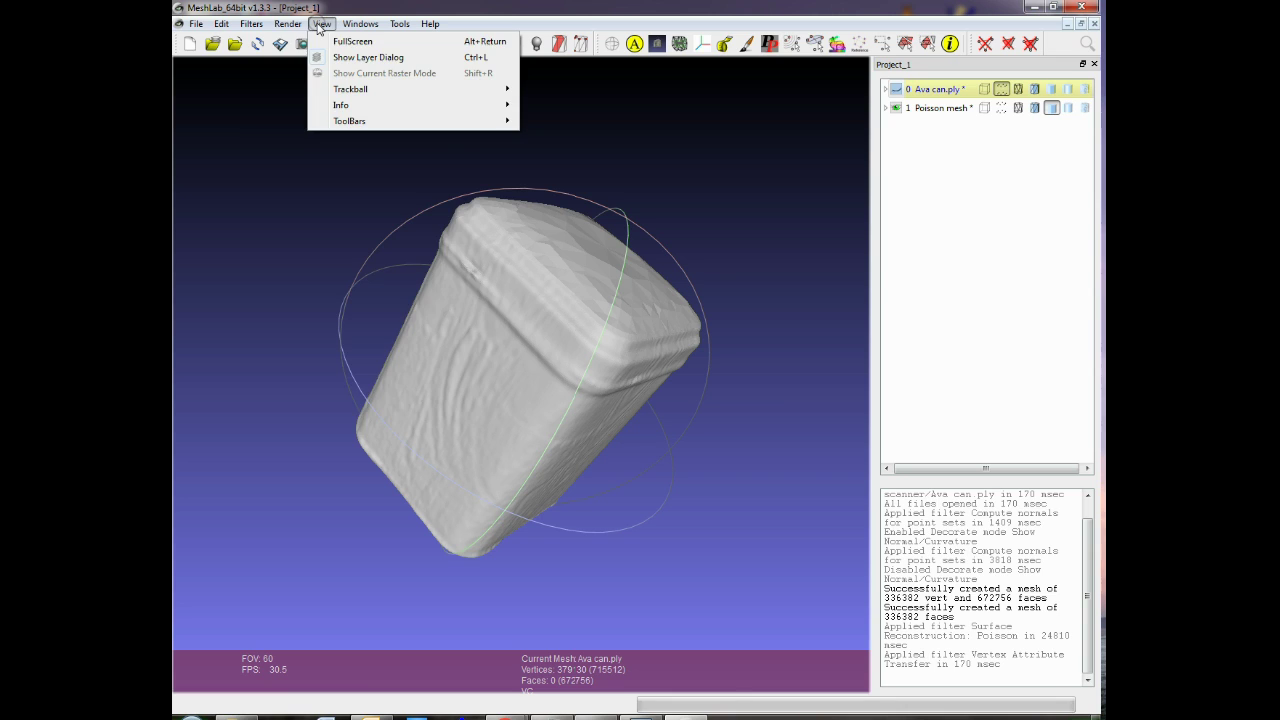
mouse_move(296, 27)
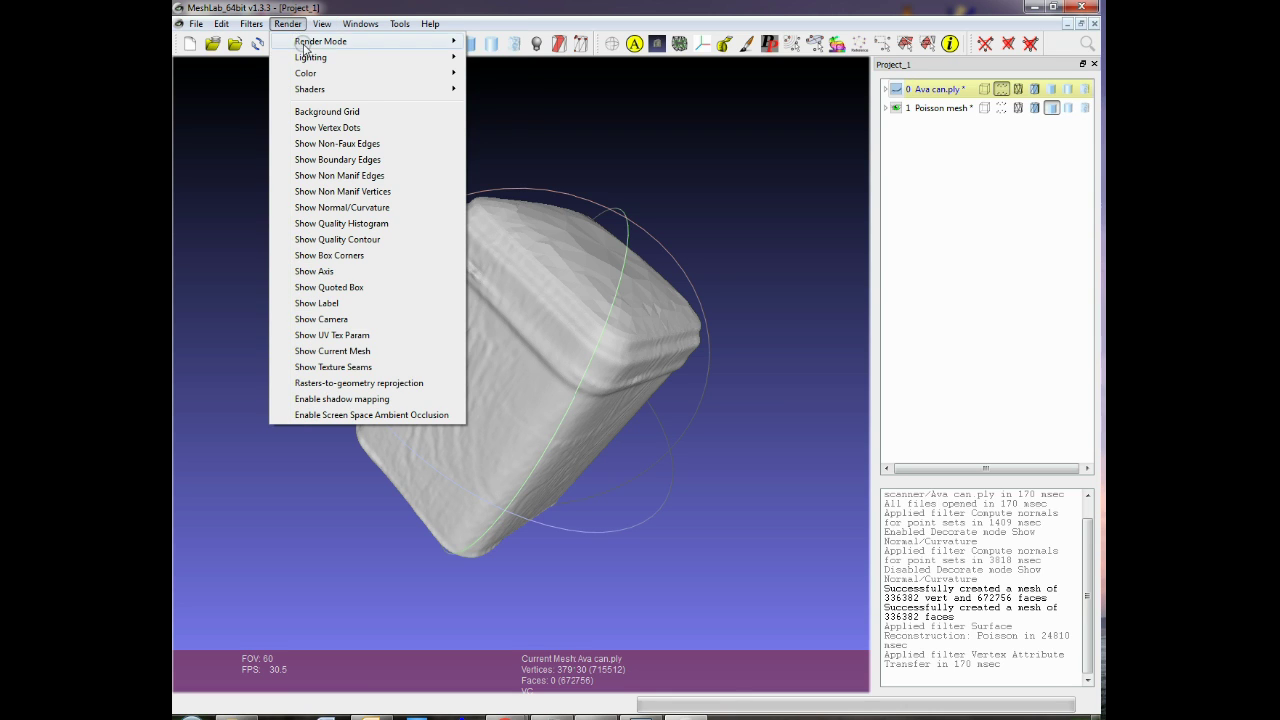
mouse_move(308, 74)
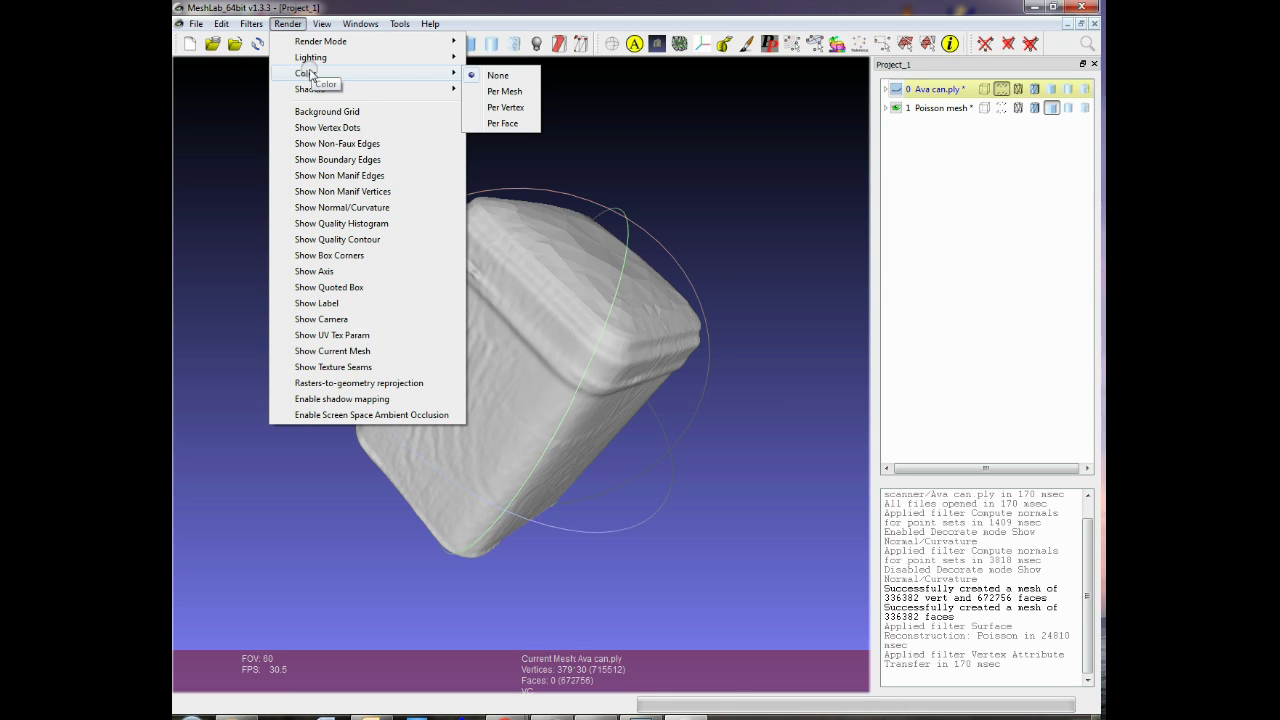
click(494, 108)
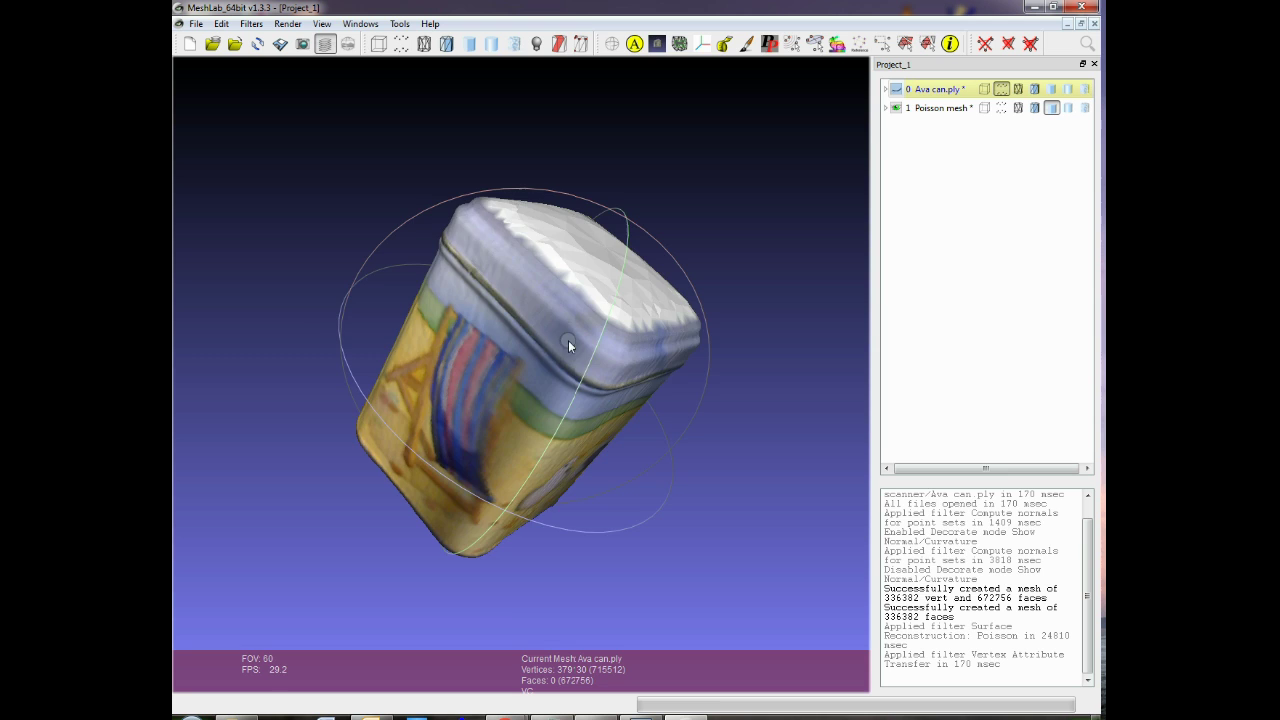
drag(568, 346, 655, 212)
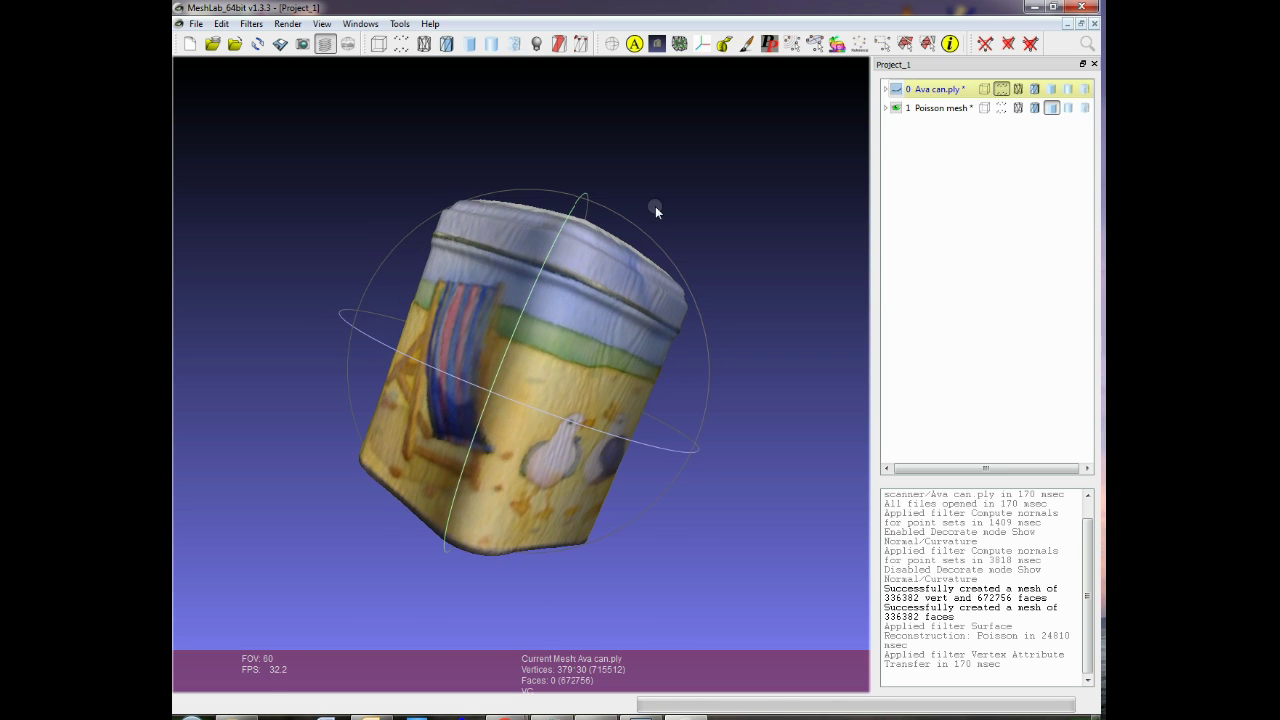
Delete the Ava can.ply point cloud layer and check the colored Poisson mesh from several sides, including the lid
right_click(949, 92)
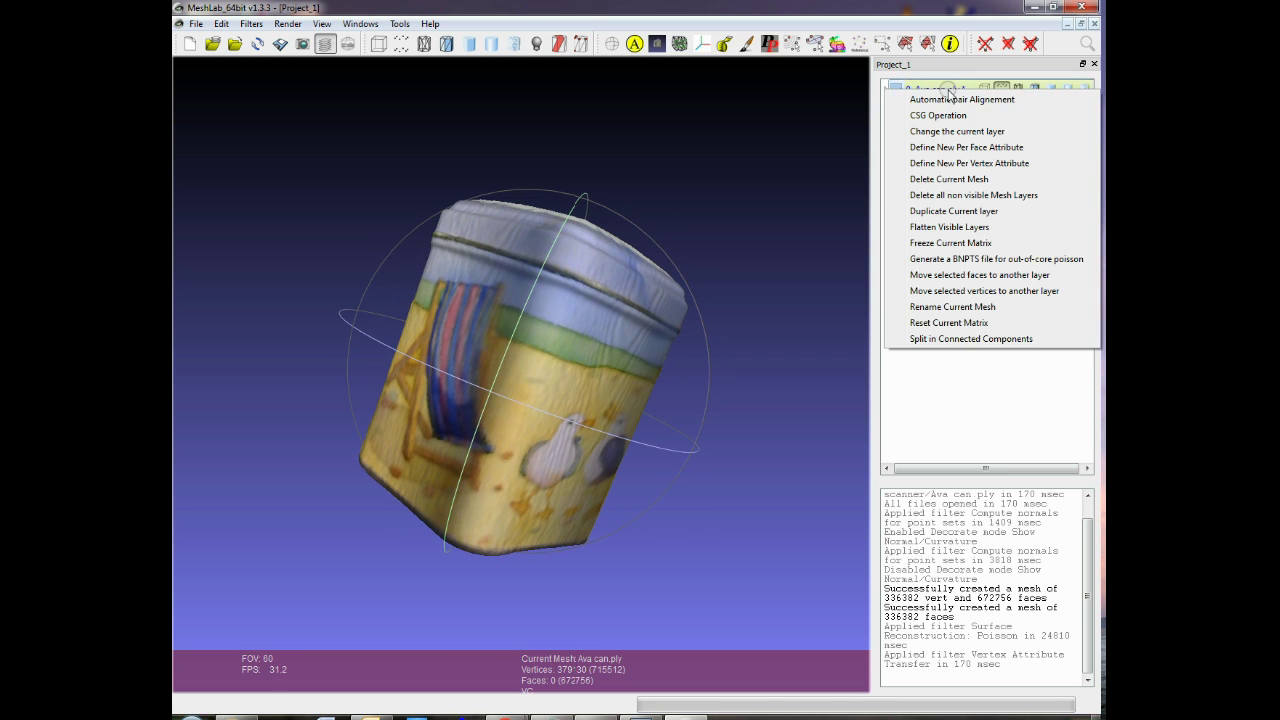
click(948, 180)
drag(662, 283, 477, 323)
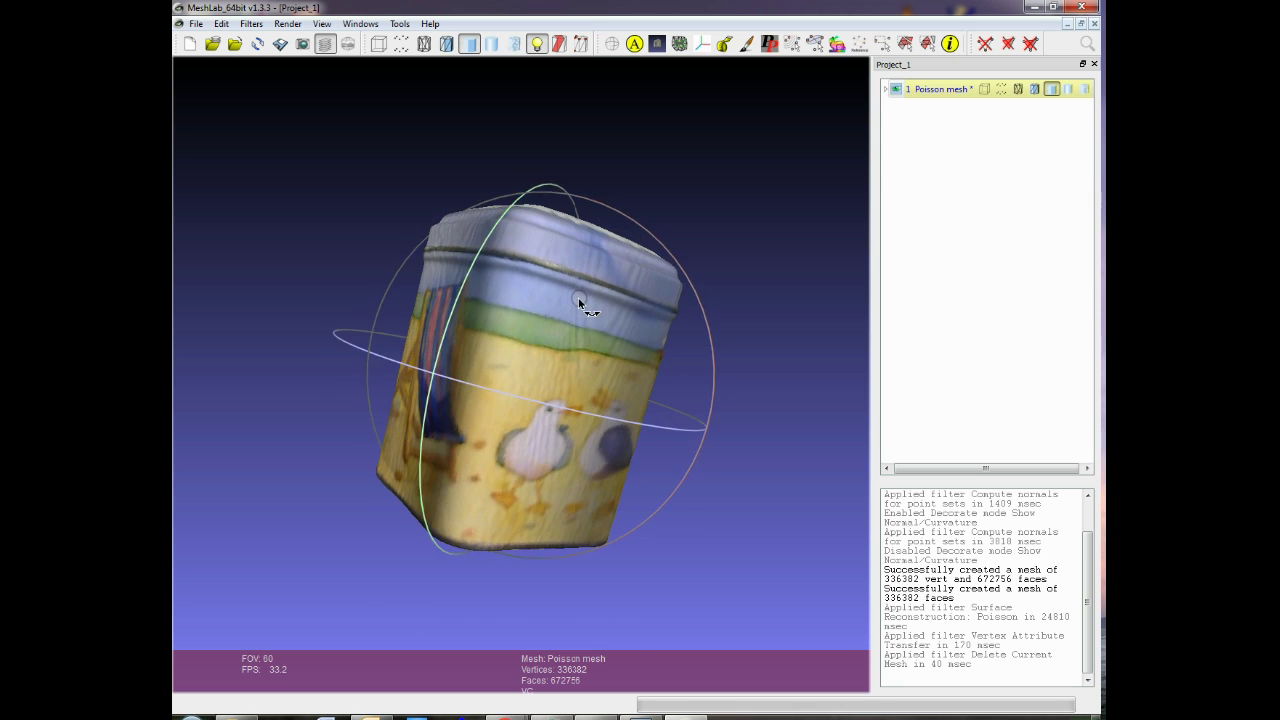
drag(578, 297, 564, 238)
drag(565, 291, 532, 268)
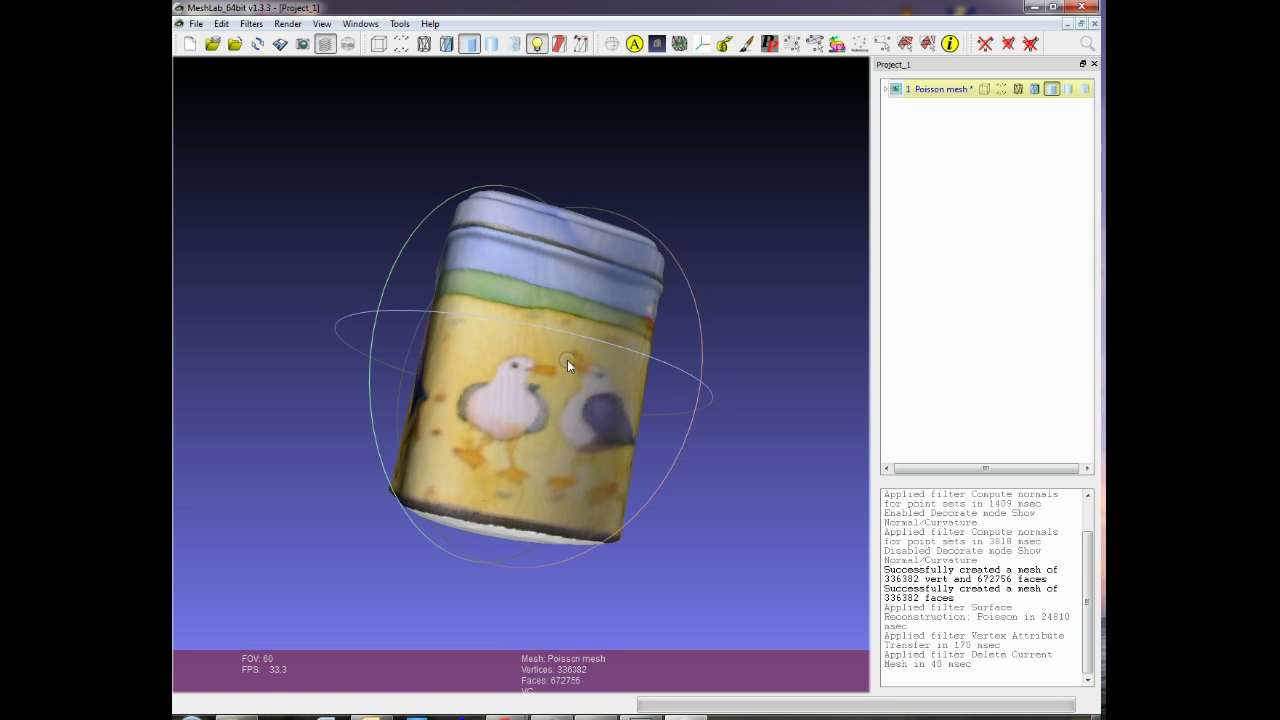
drag(567, 364, 494, 449)
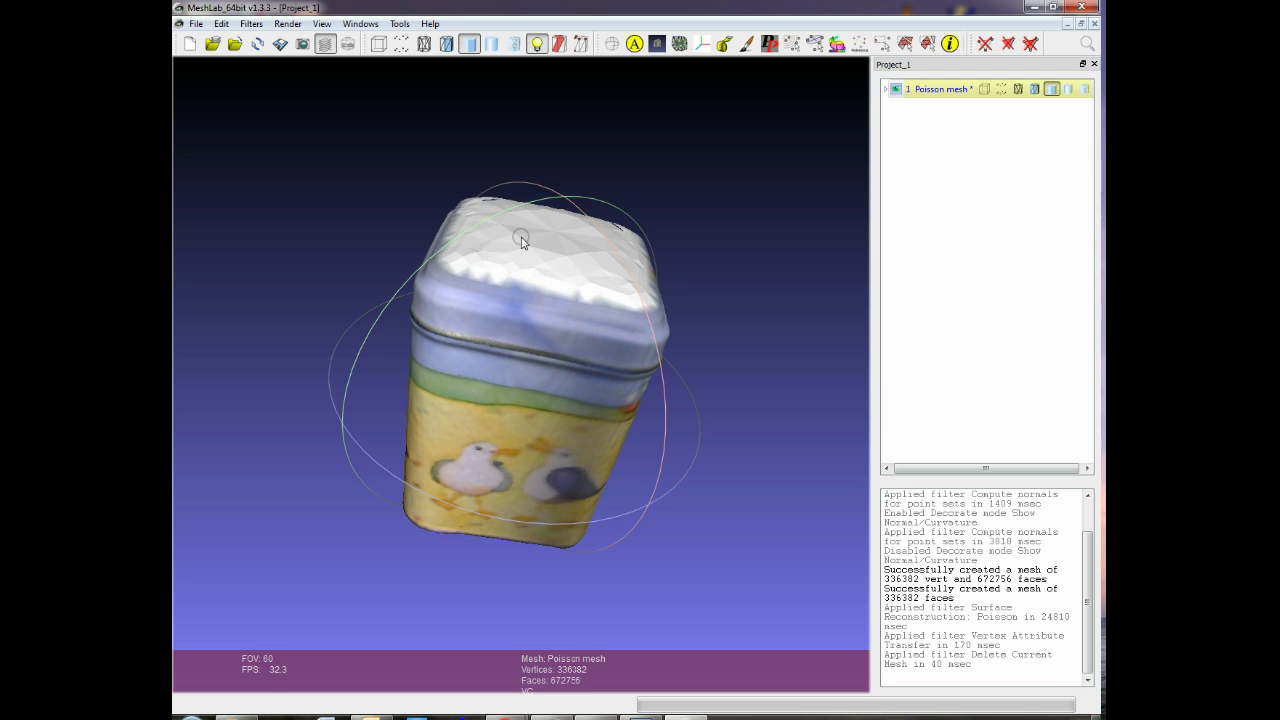
drag(524, 241, 673, 302)
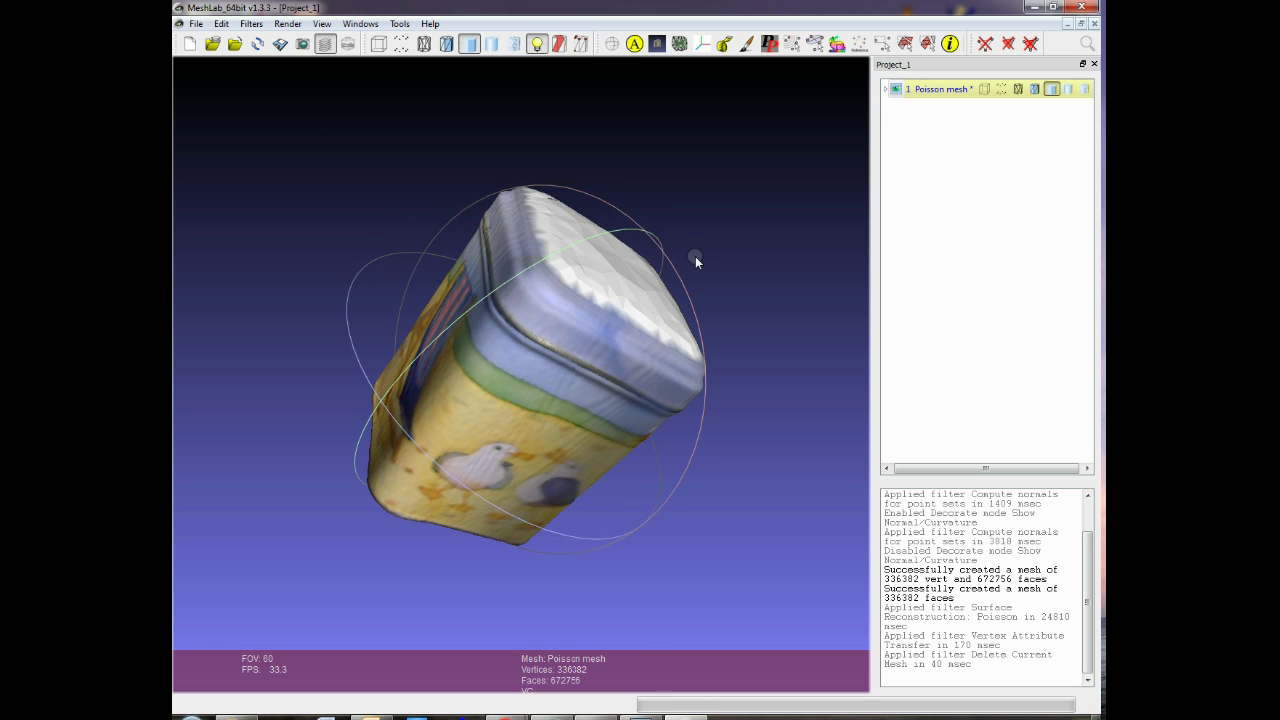